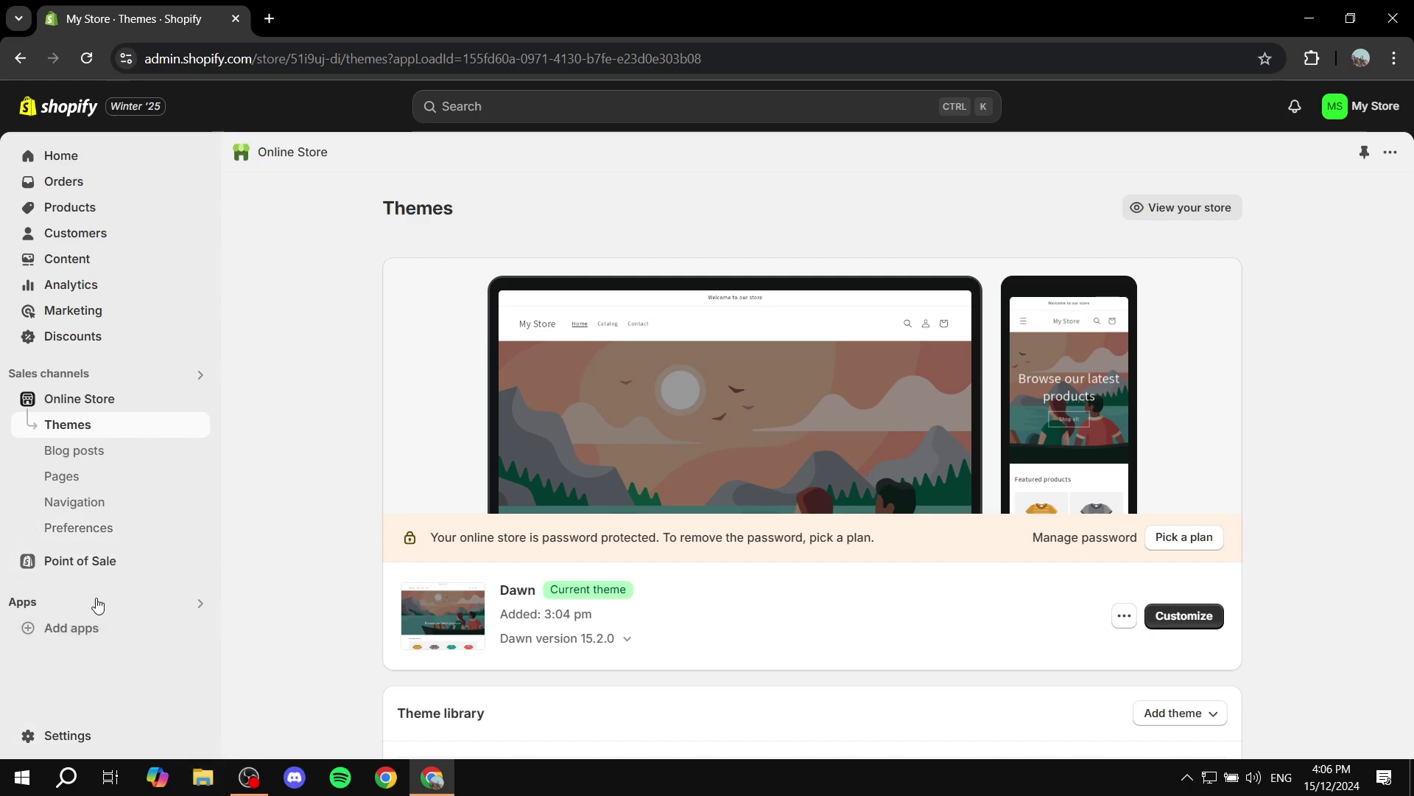
Step: Browse the recommended apps for the store and take a look at the Shopify App Store
{"action": "left_click", "coordinate": [89, 633]}
{"action": "scroll", "coordinate": [501, 520], "scroll_direction": "down", "scroll_amount": 1}
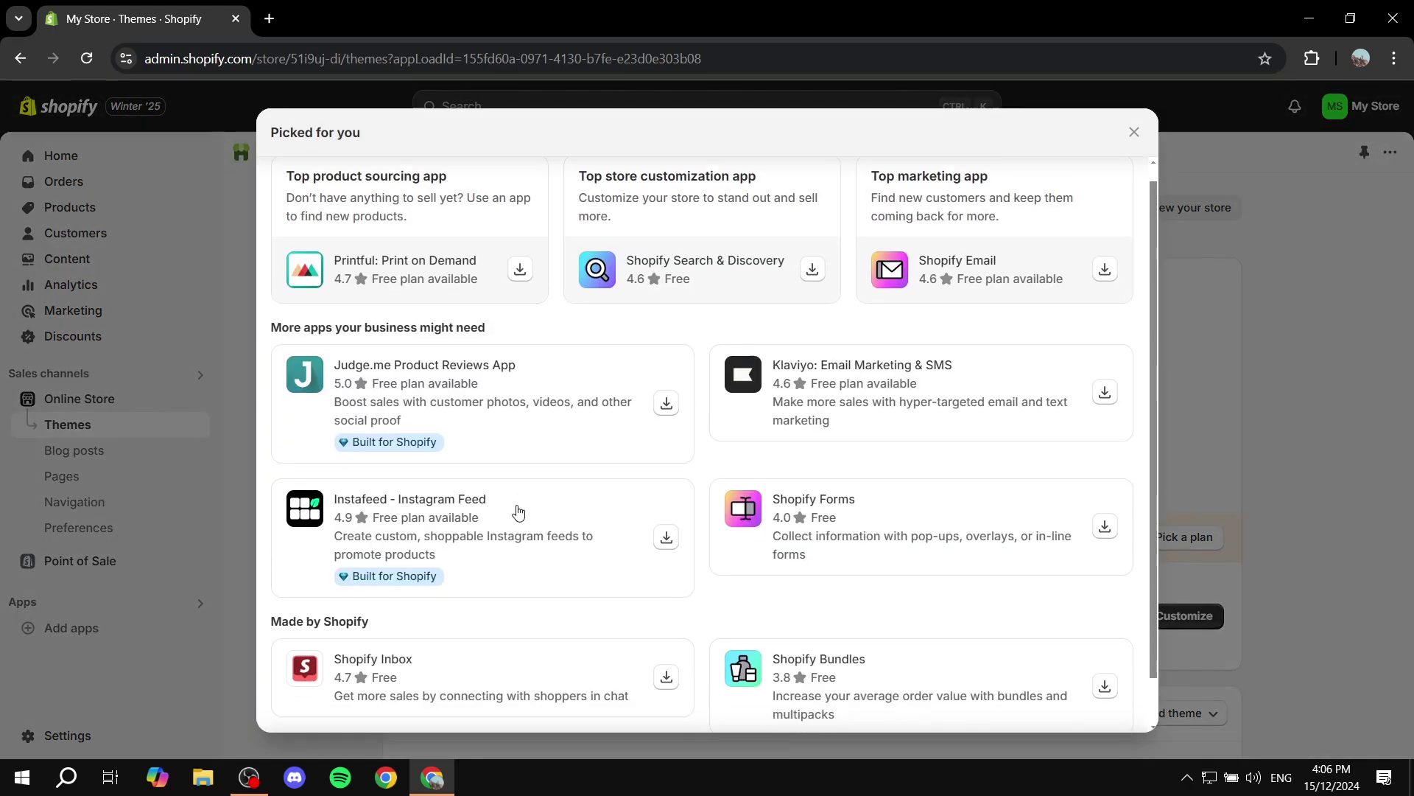
{"action": "scroll", "coordinate": [518, 511], "scroll_direction": "down", "scroll_amount": 1}
{"action": "left_click", "coordinate": [521, 711]}
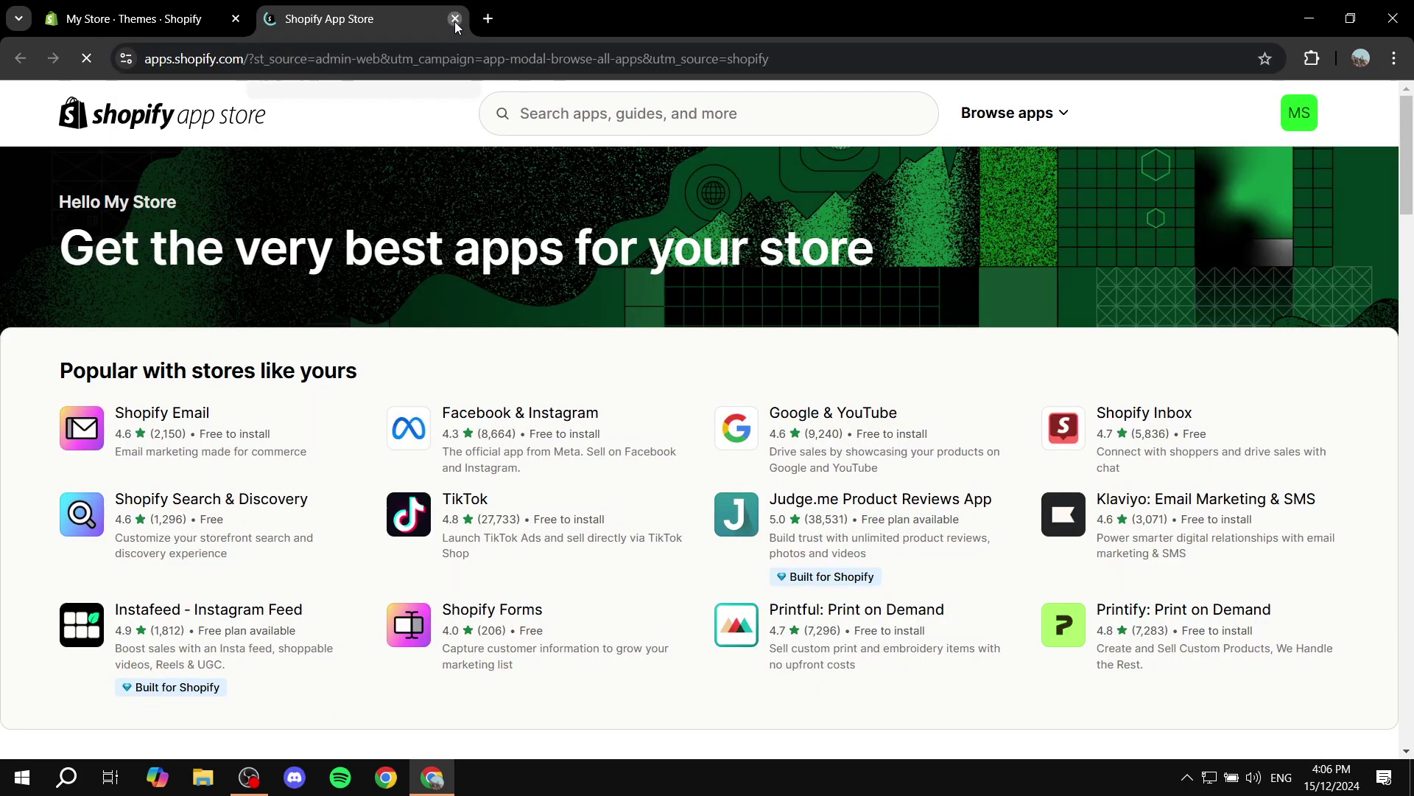
{"action": "left_click", "coordinate": [456, 19]}
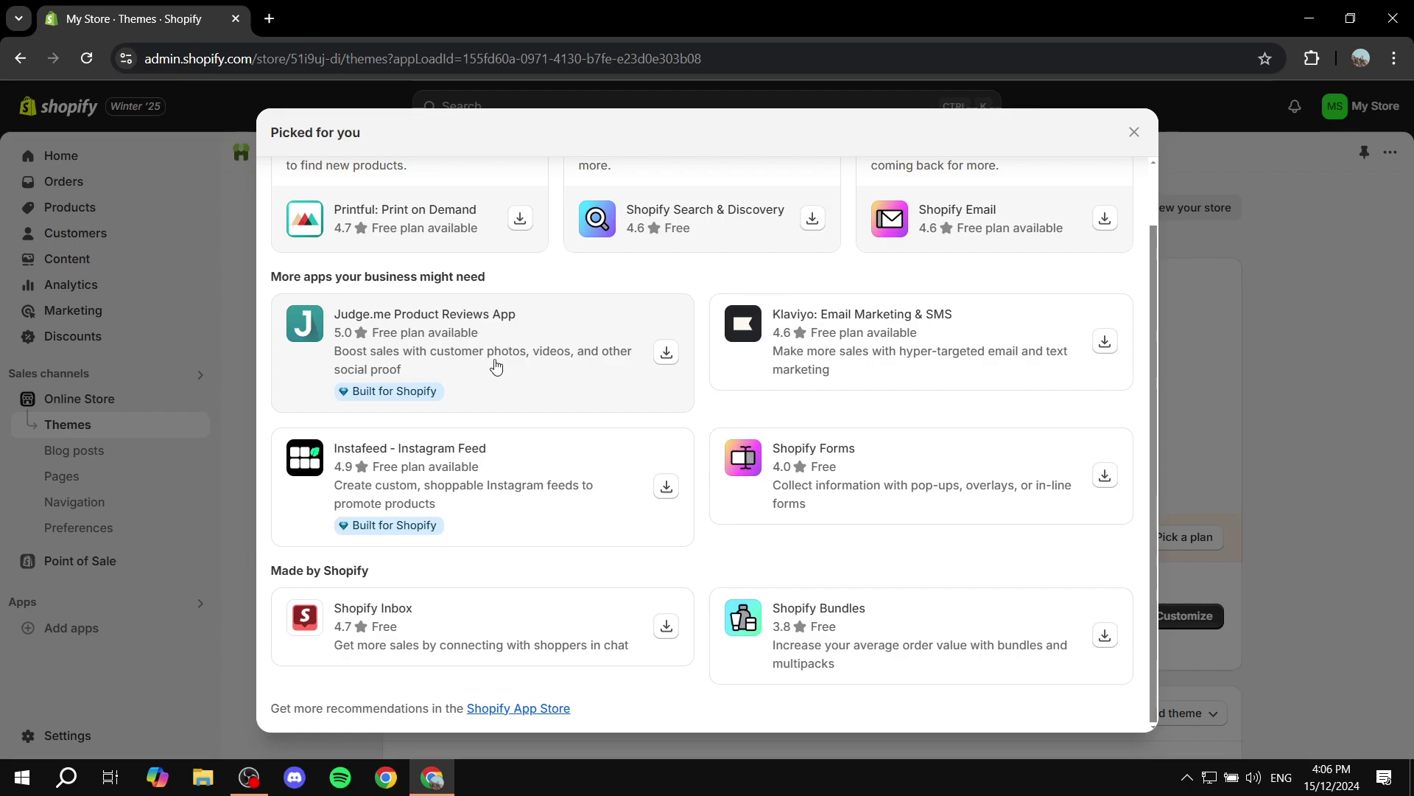
Step: Install the Judge.me Product Reviews app from the recommended apps, granting it the requested data access
{"action": "left_click", "coordinate": [658, 356]}
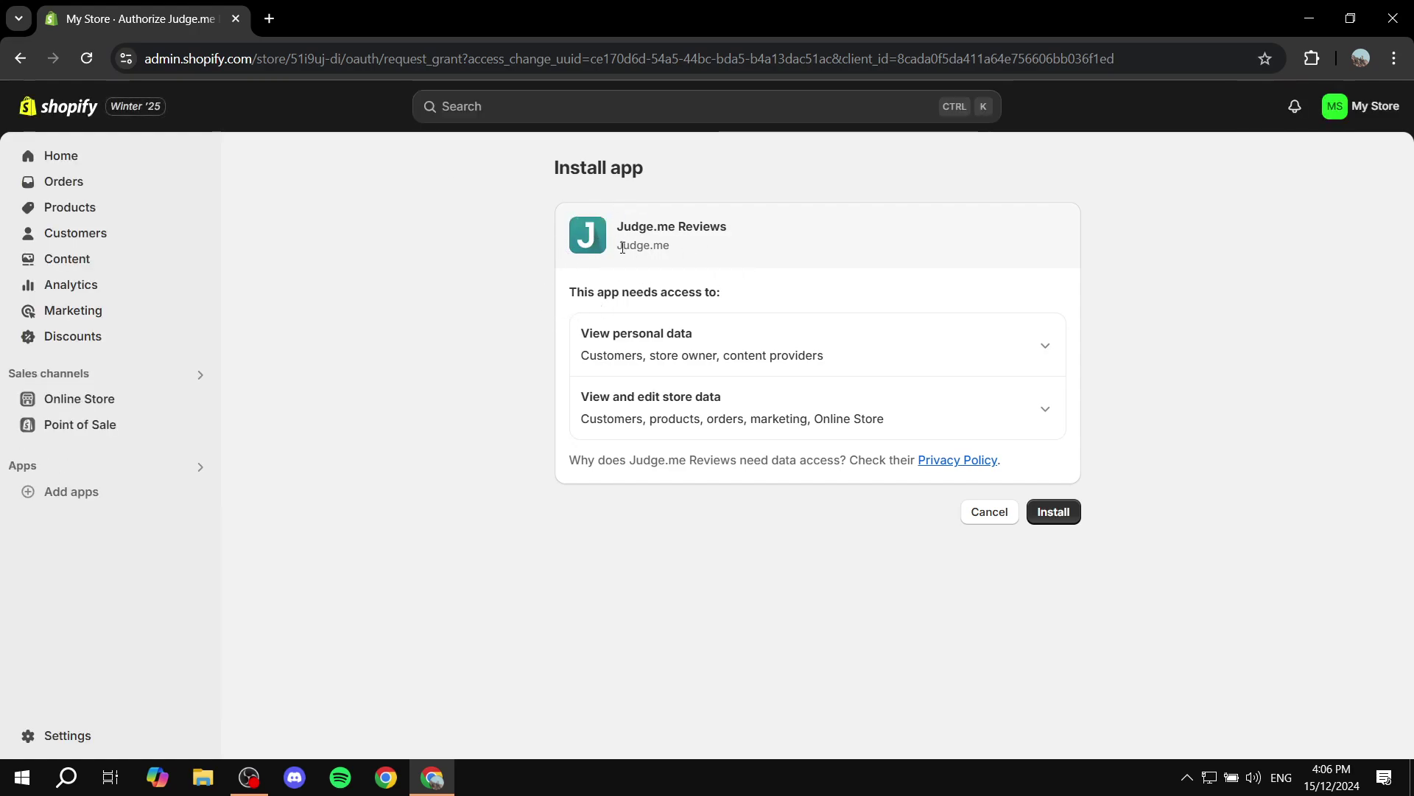
{"action": "left_click_drag", "start_coordinate": [615, 253], "coordinate": [707, 253]}
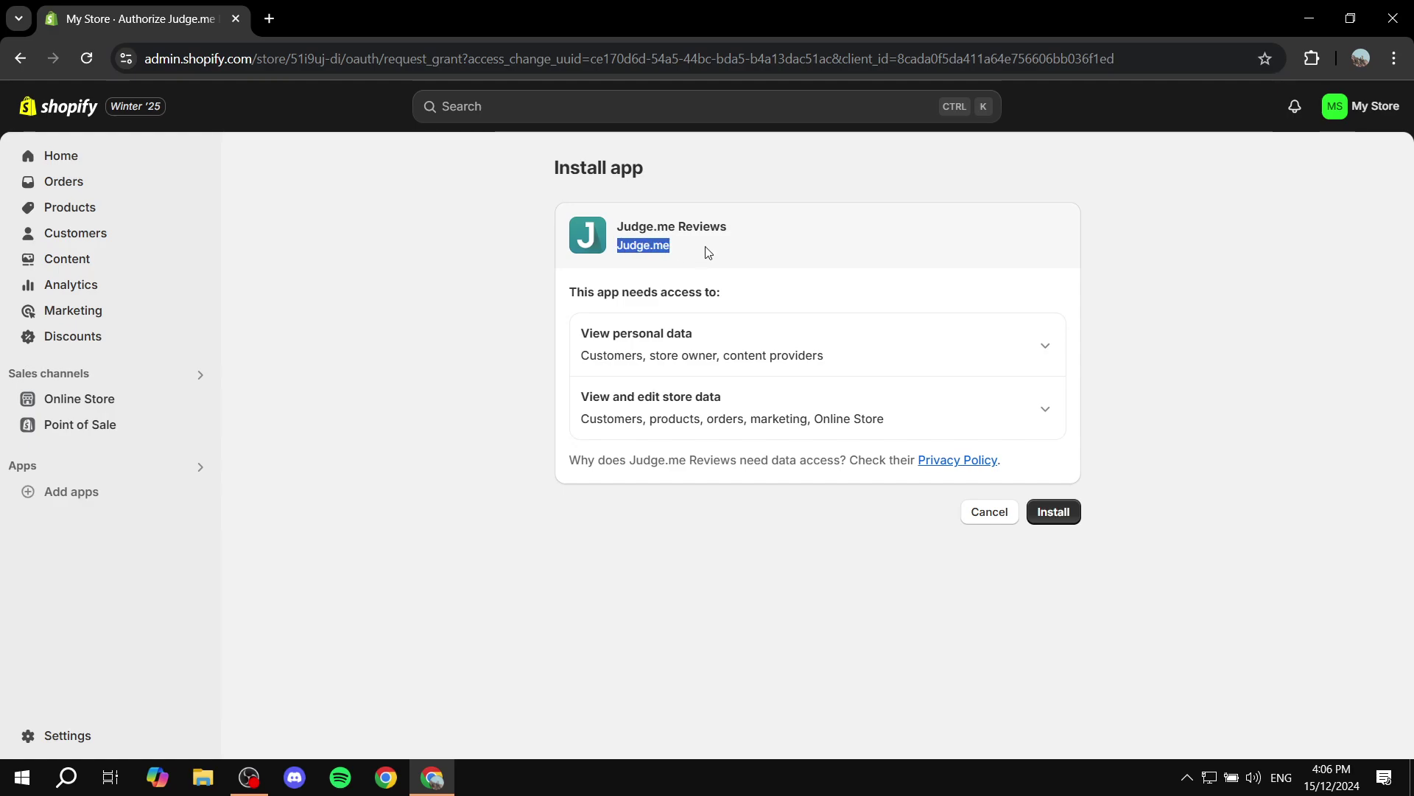
{"action": "left_click", "coordinate": [753, 243]}
{"action": "left_click", "coordinate": [1075, 512]}
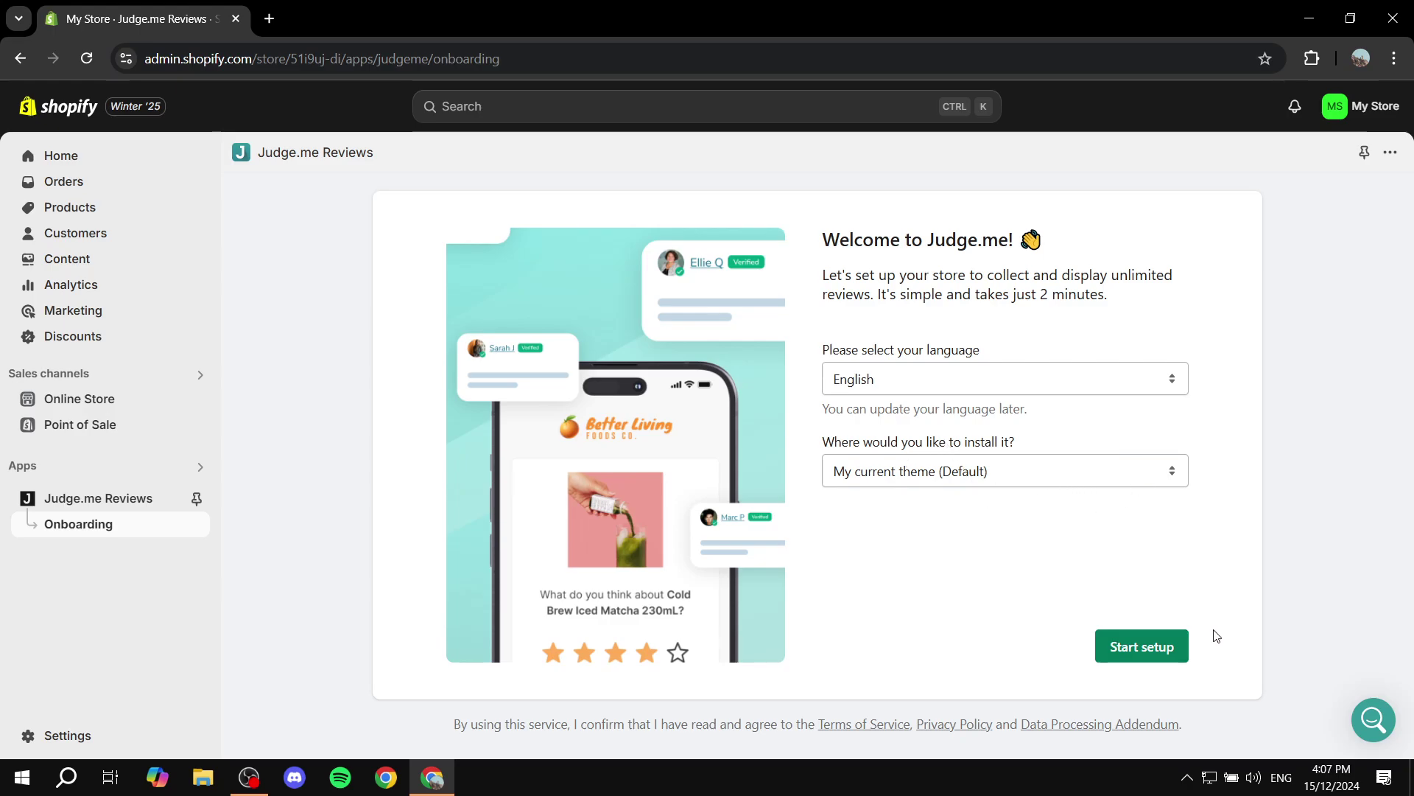
Step: Start the Judge.me setup in English on the current theme, enable and save its app embed, and continue to widget installation
{"action": "left_click", "coordinate": [1177, 655]}
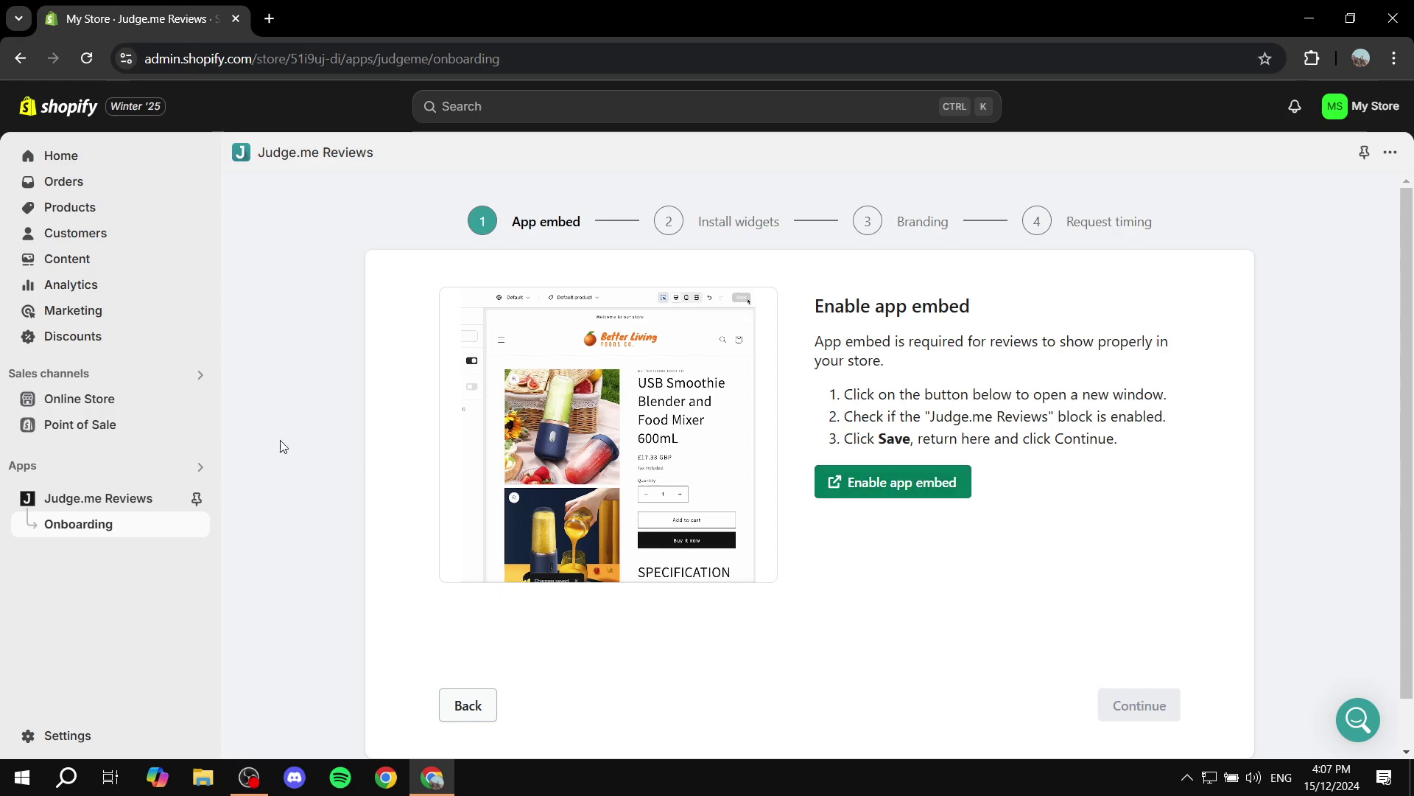
{"action": "left_click", "coordinate": [938, 485]}
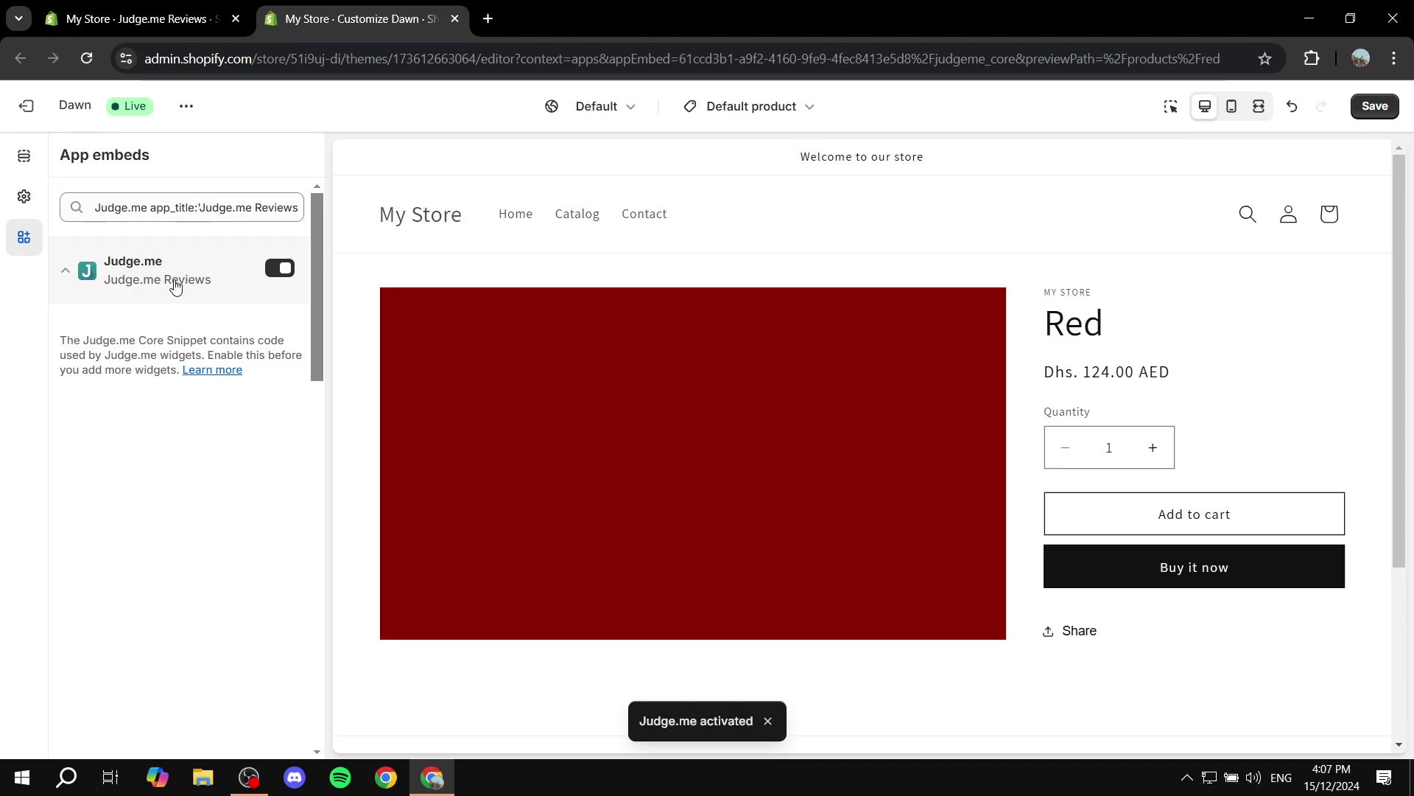
{"action": "left_click", "coordinate": [281, 271]}
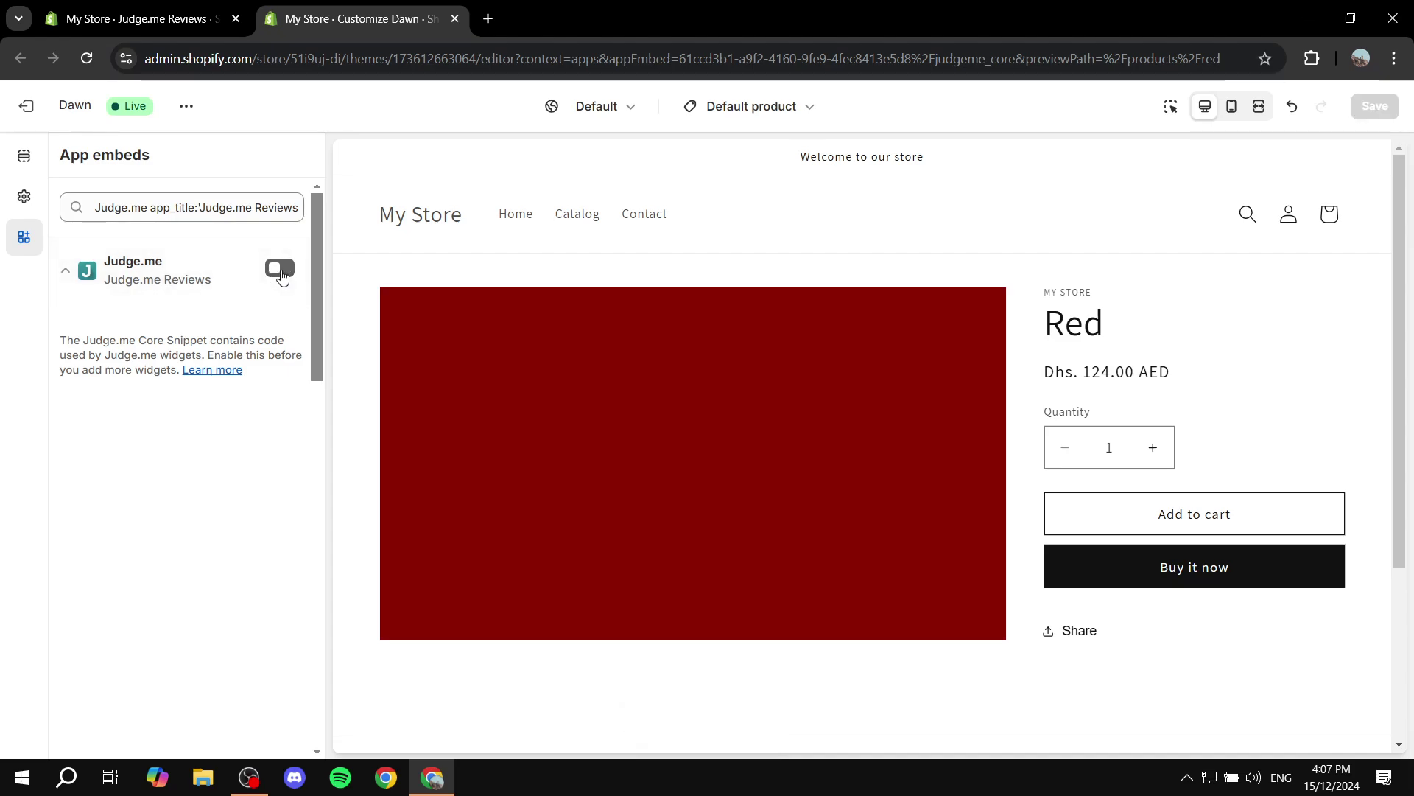
{"action": "left_click", "coordinate": [280, 270]}
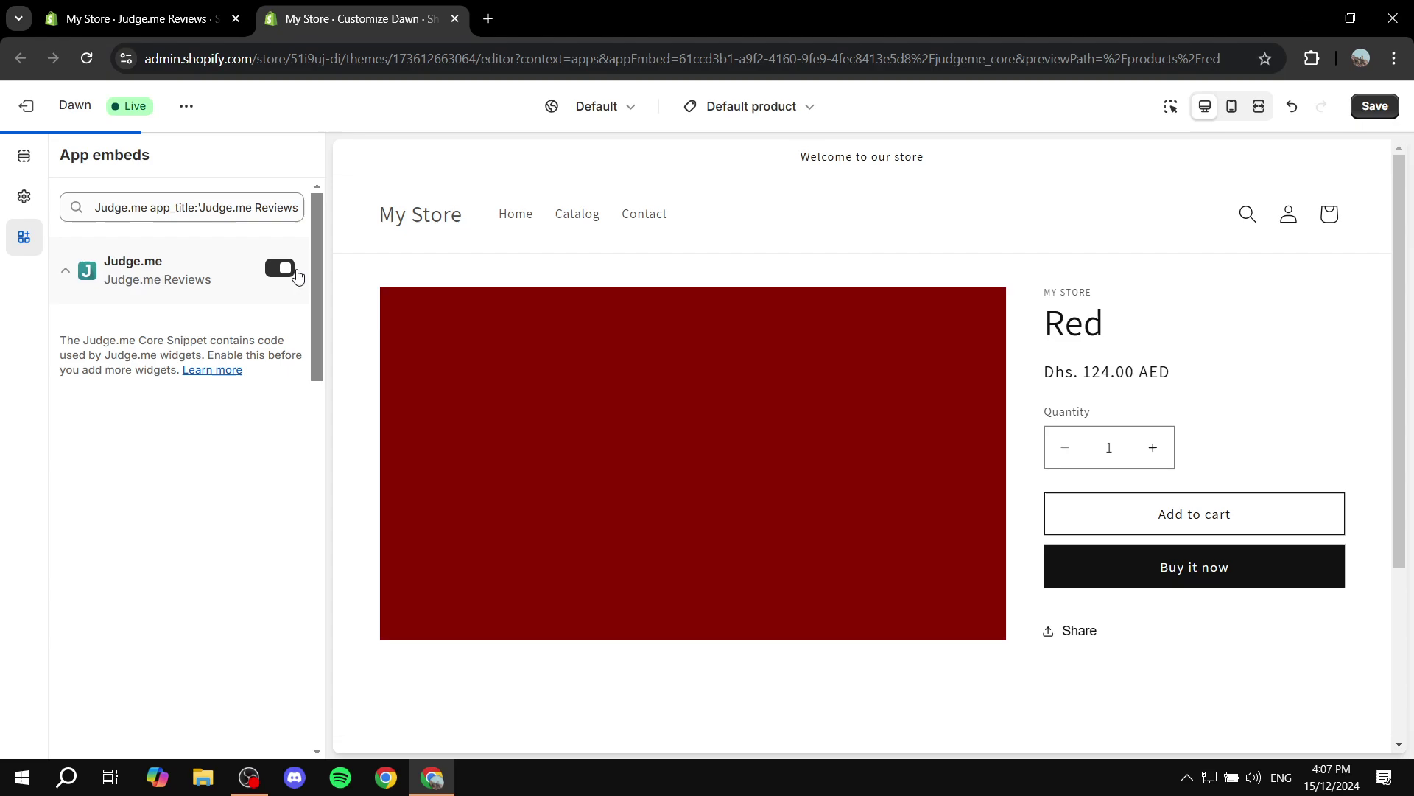
{"action": "left_click", "coordinate": [1375, 106]}
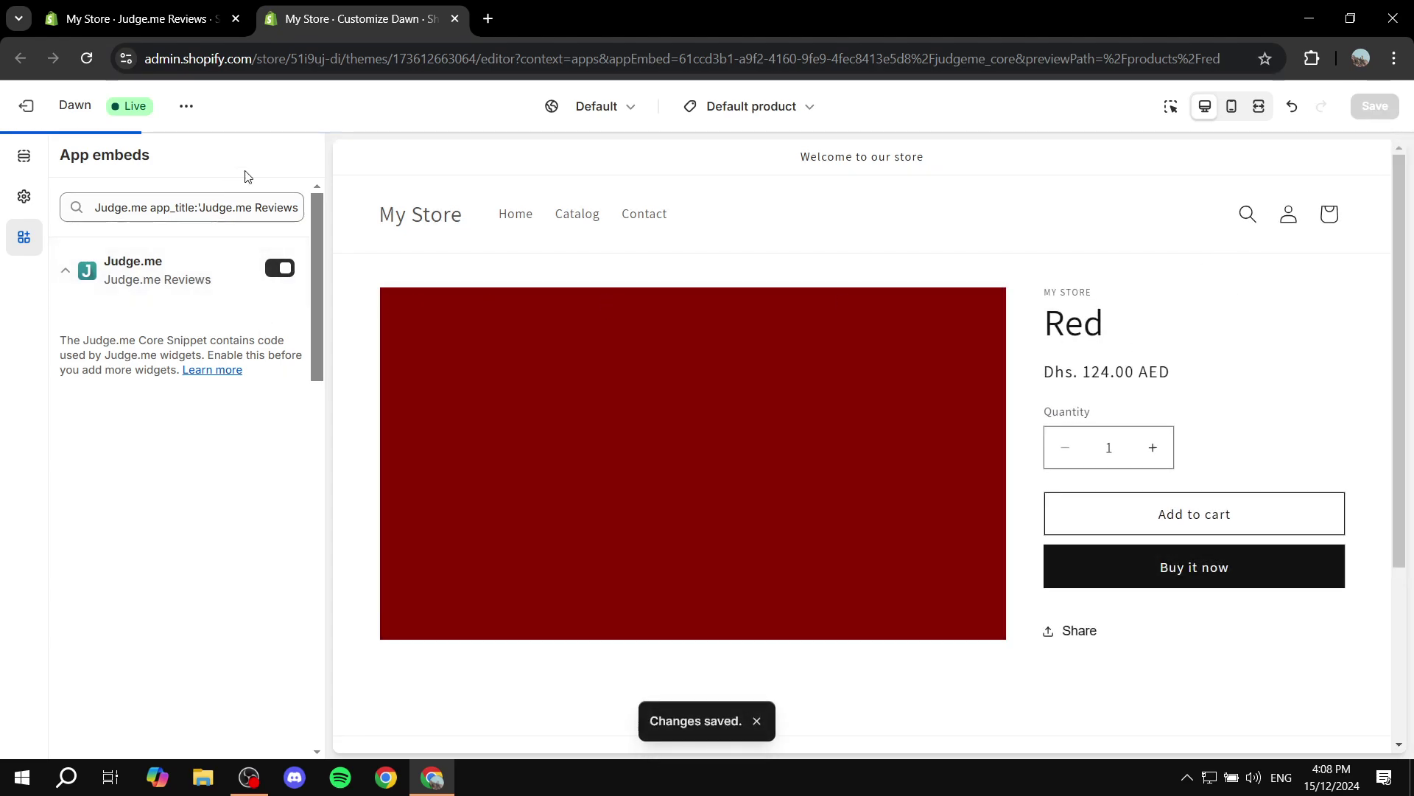
{"action": "left_click", "coordinate": [455, 20]}
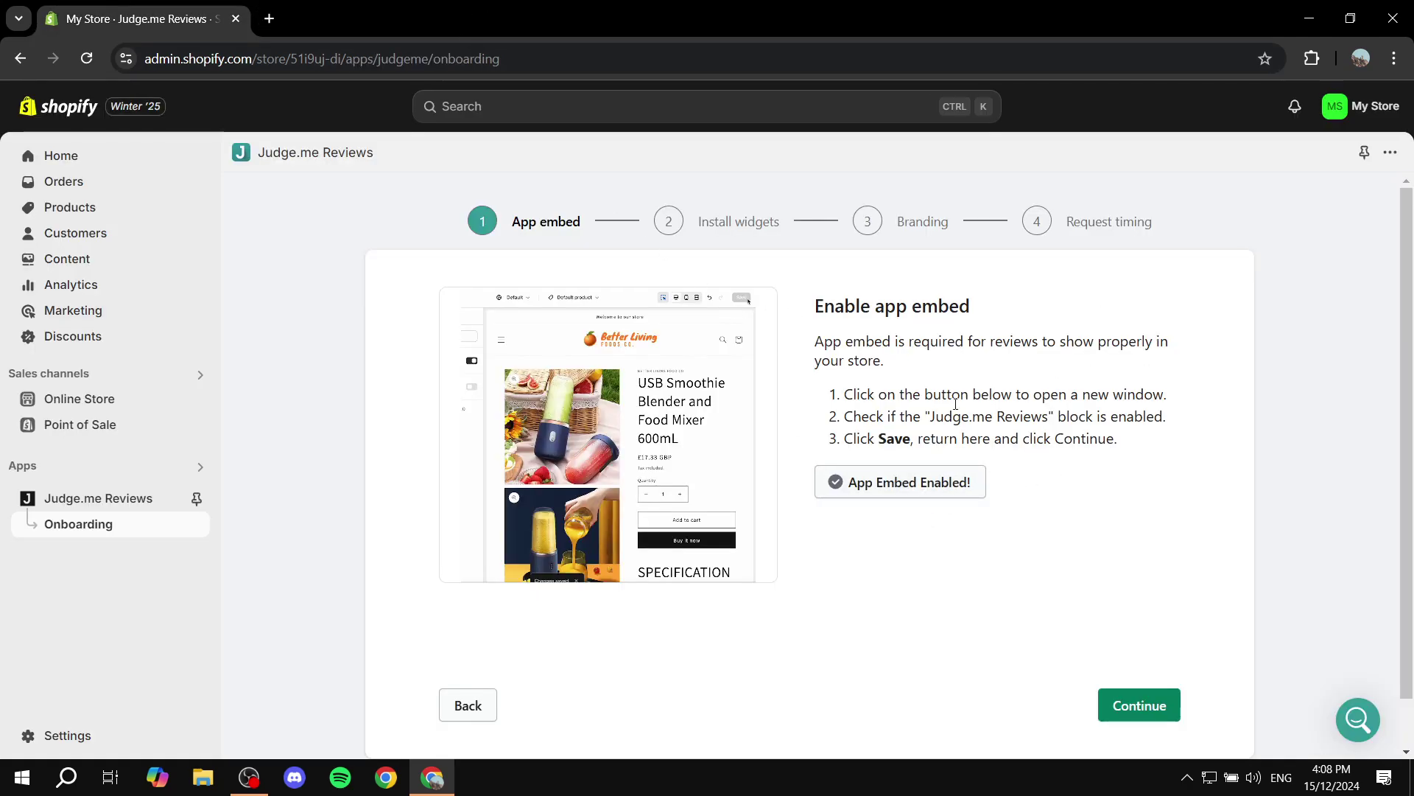
{"action": "left_click", "coordinate": [1112, 703]}
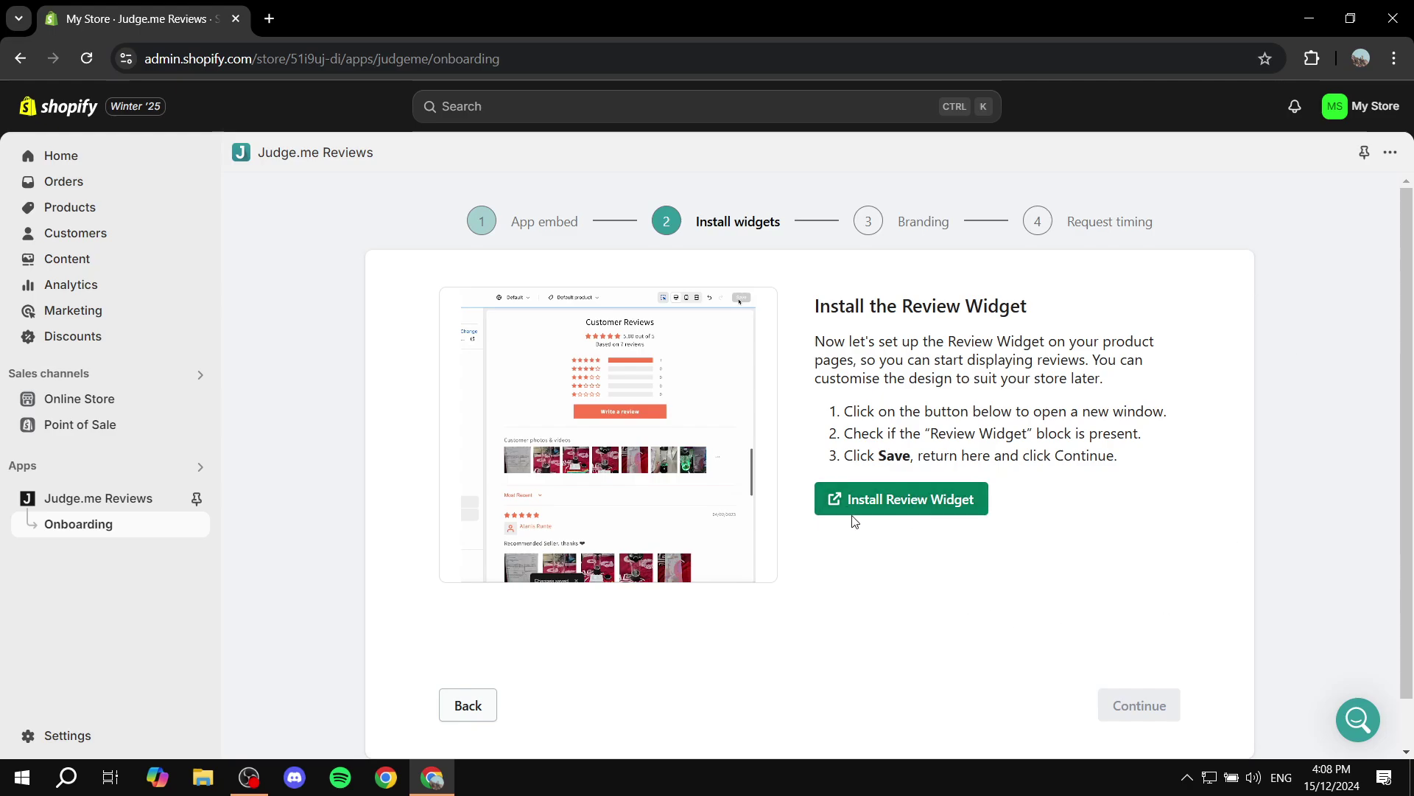
Step: Add the Judge.me Review Widget to the default product template and review it in the product page preview
{"action": "left_click", "coordinate": [917, 504]}
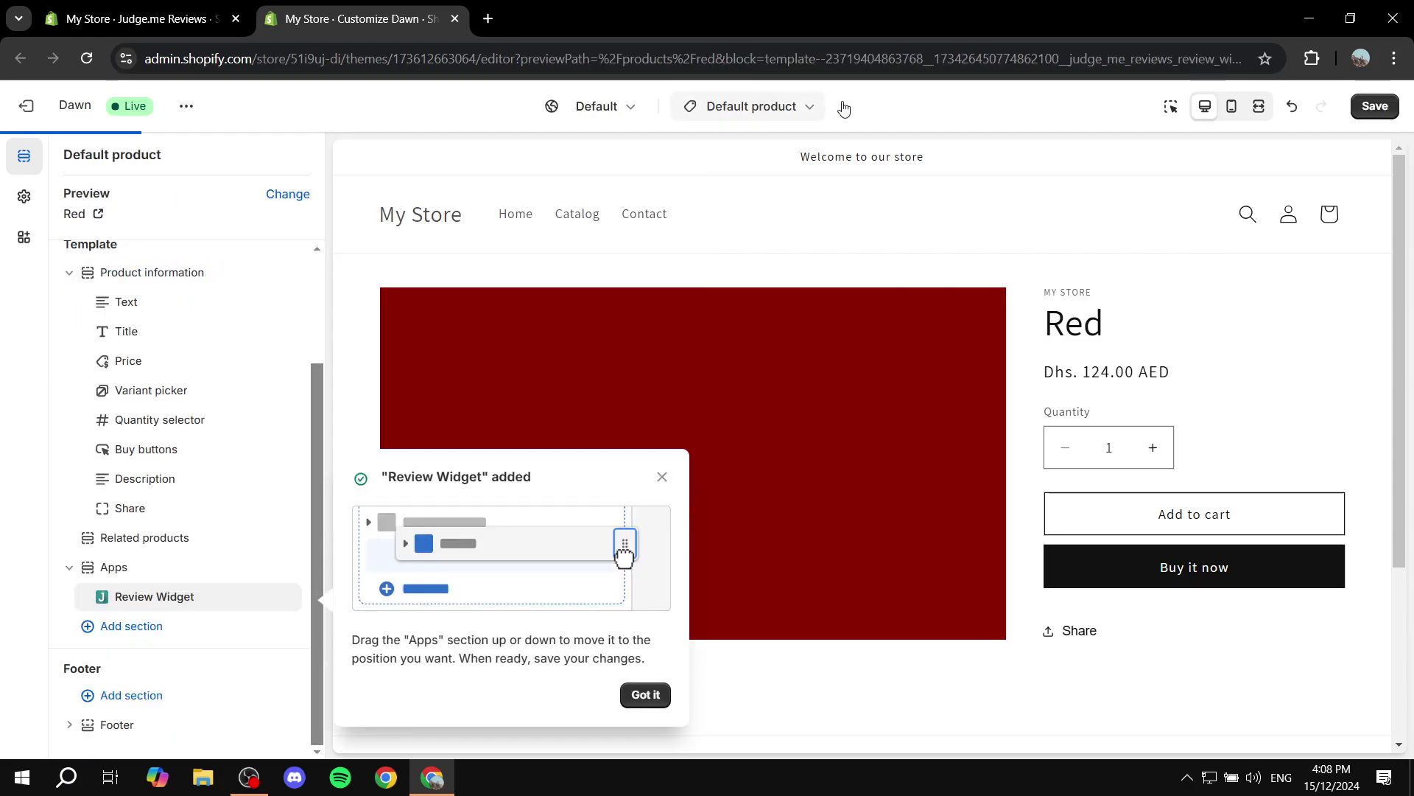
{"action": "left_click", "coordinate": [641, 695]}
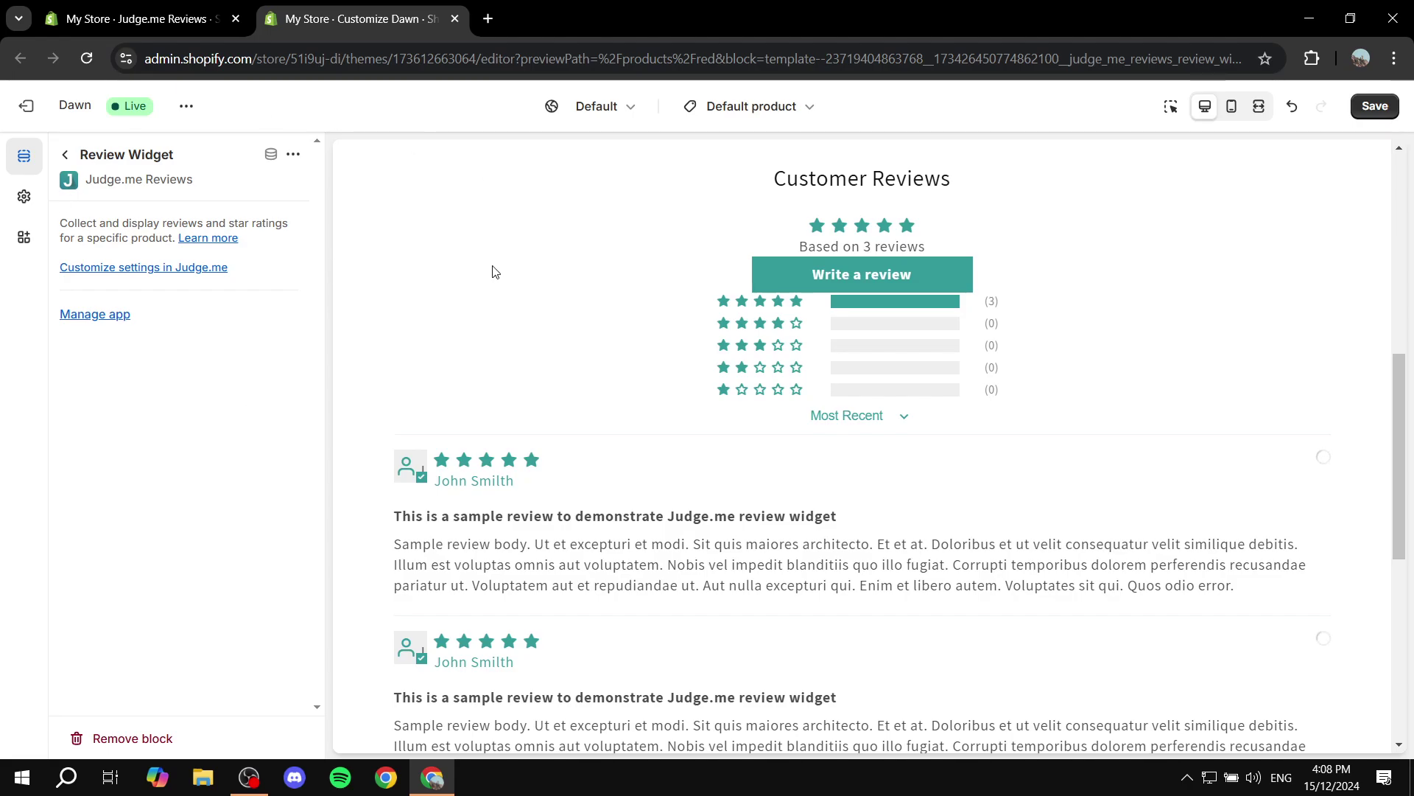
{"action": "left_click", "coordinate": [65, 165]}
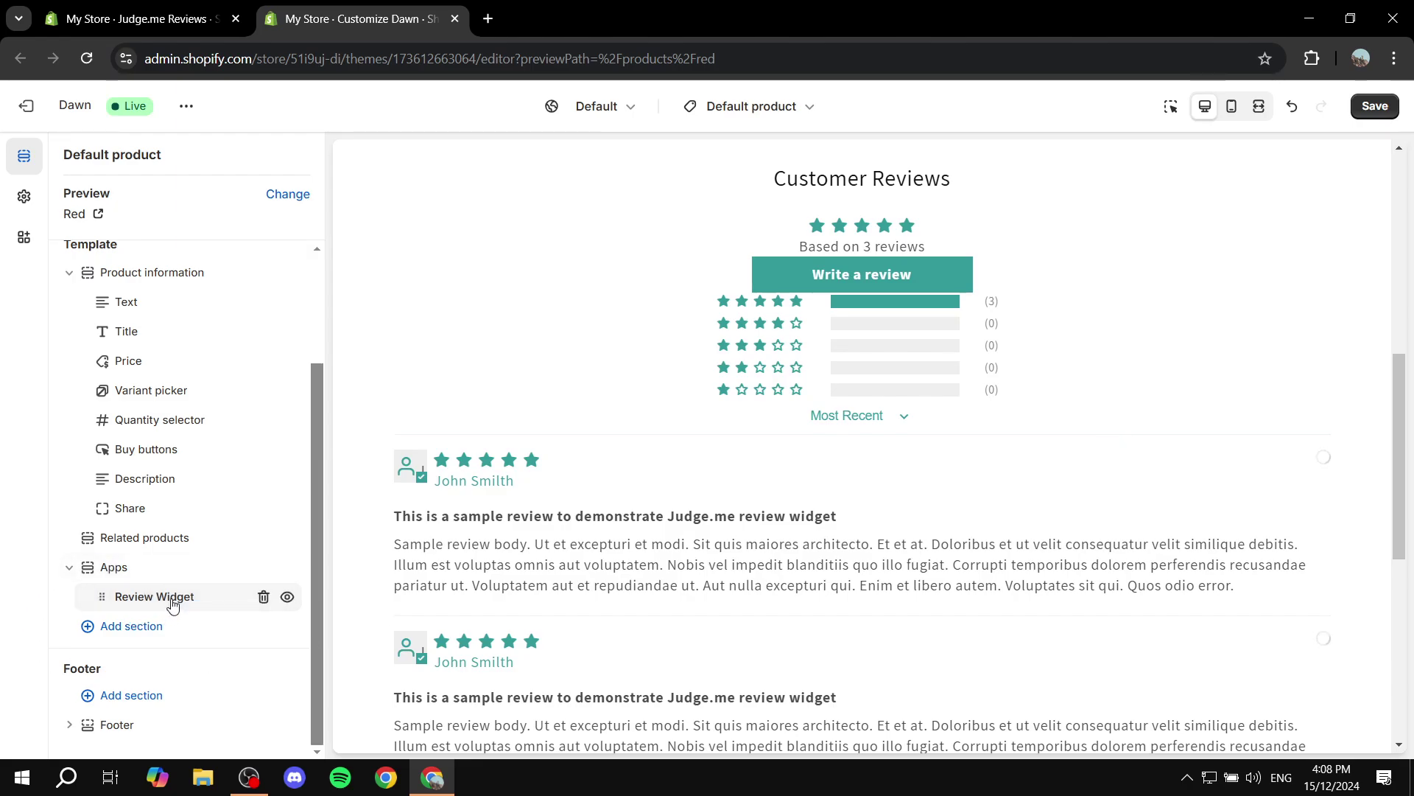
{"action": "left_click", "coordinate": [124, 602]}
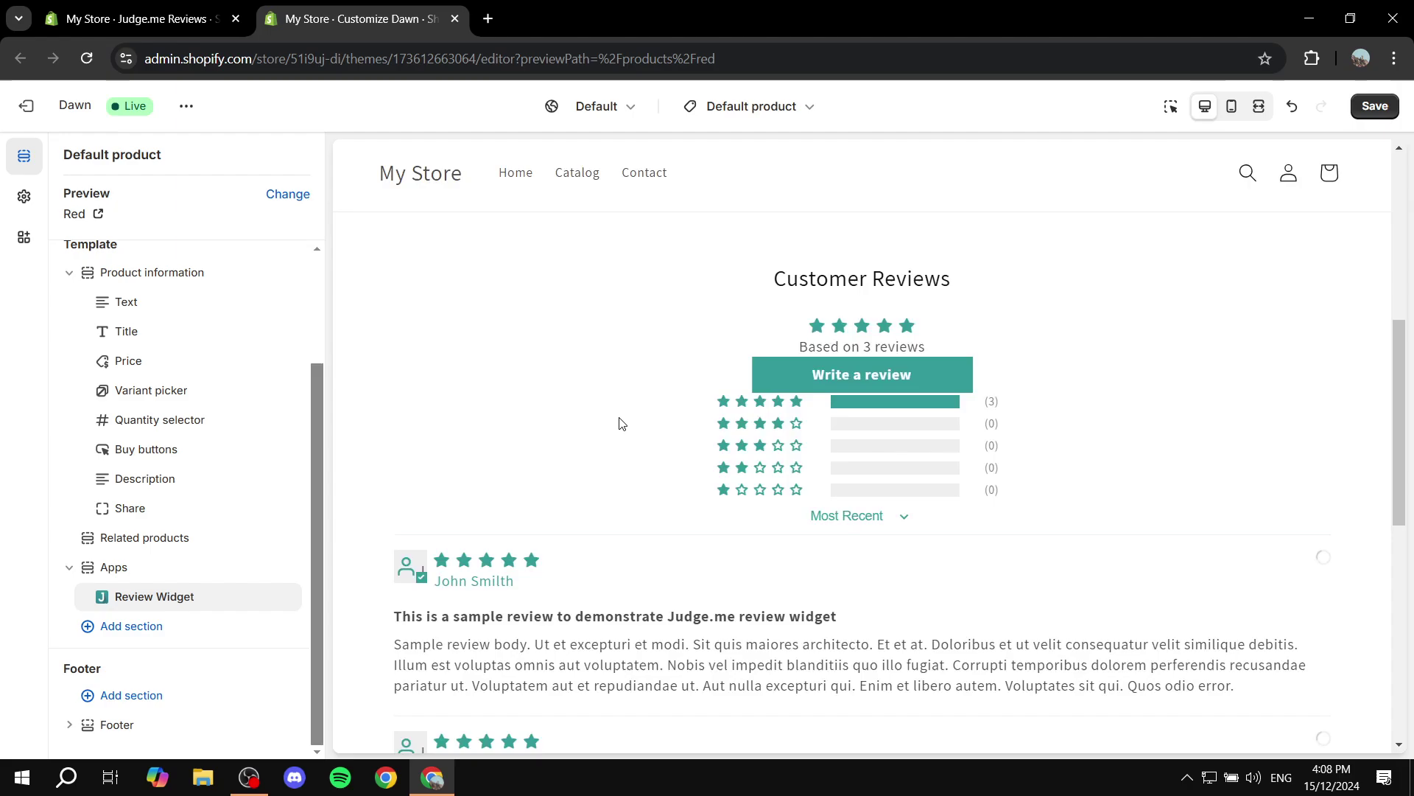
{"action": "scroll", "coordinate": [663, 453], "scroll_direction": "up", "scroll_amount": 2}
{"action": "scroll", "coordinate": [721, 435], "scroll_direction": "down", "scroll_amount": 5}
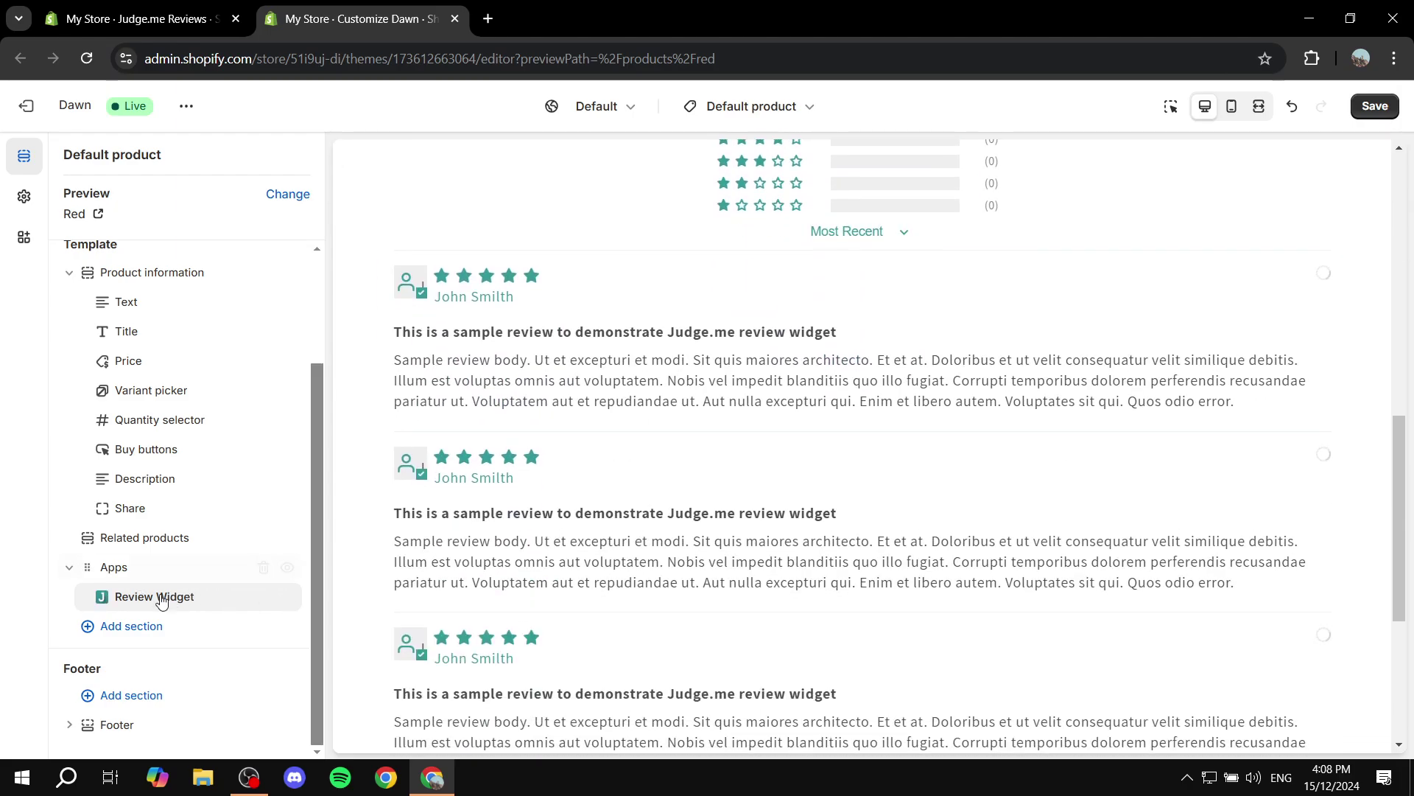
{"action": "scroll", "coordinate": [595, 400], "scroll_direction": "up", "scroll_amount": 4}
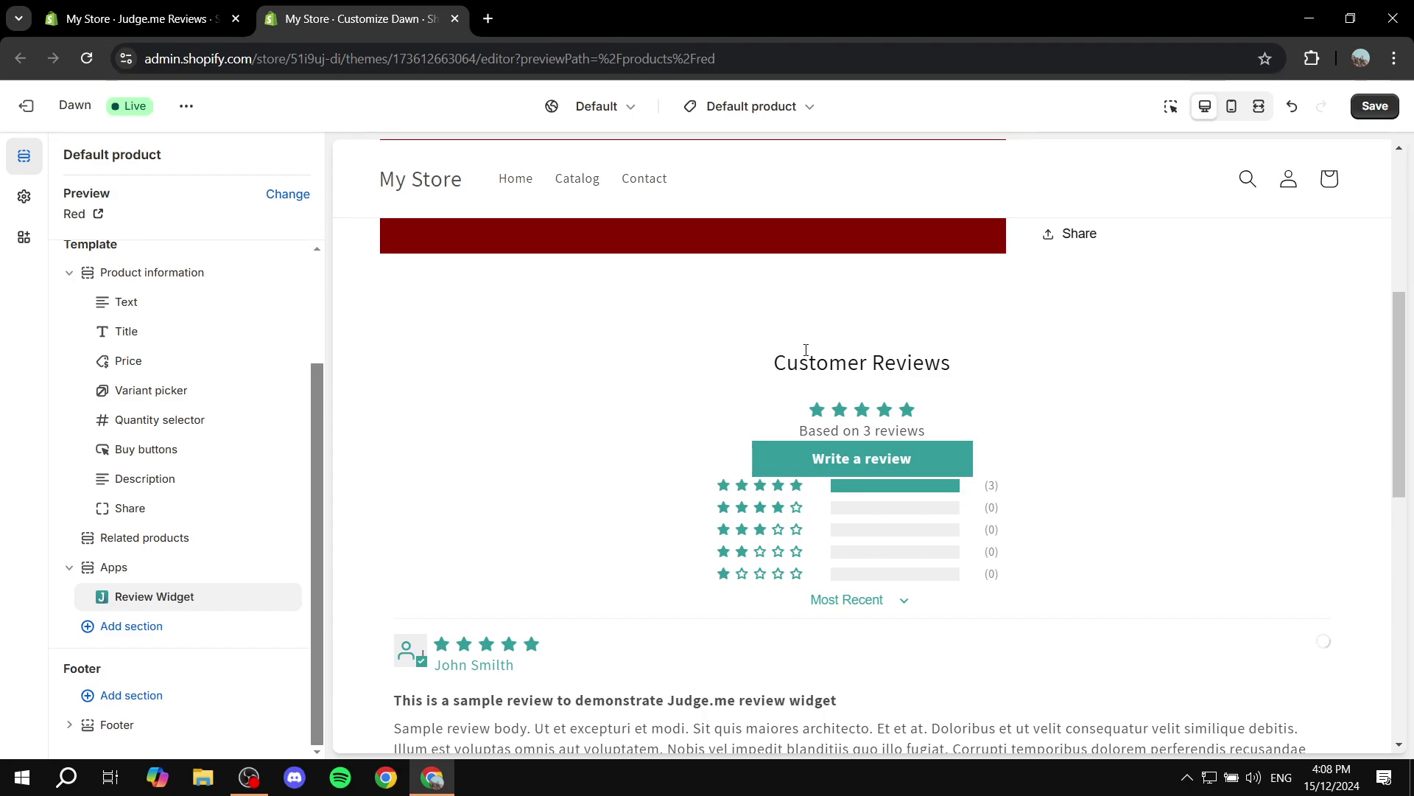
{"action": "scroll", "coordinate": [85, 631], "scroll_direction": "up", "scroll_amount": 2}
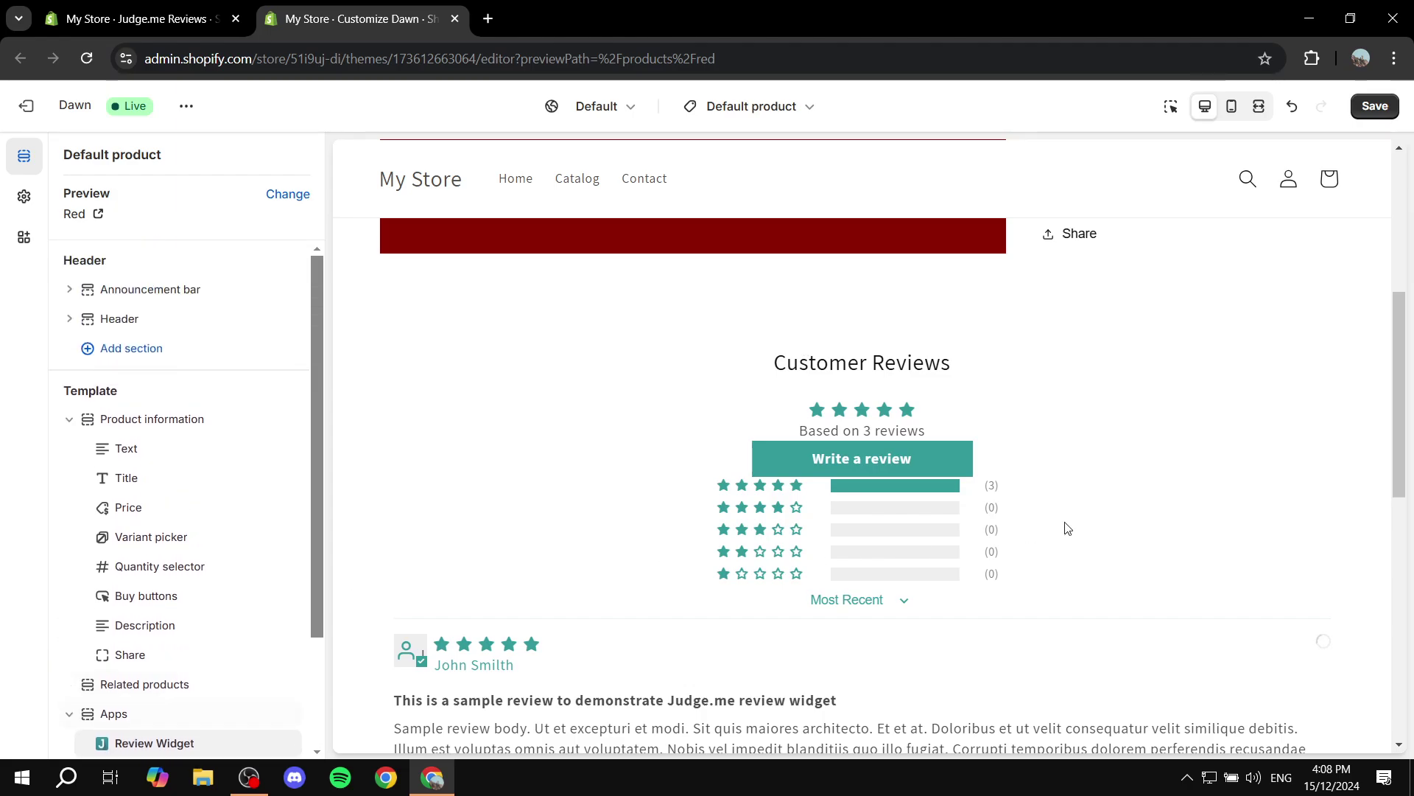
{"action": "scroll", "coordinate": [1064, 528], "scroll_direction": "up", "scroll_amount": 5}
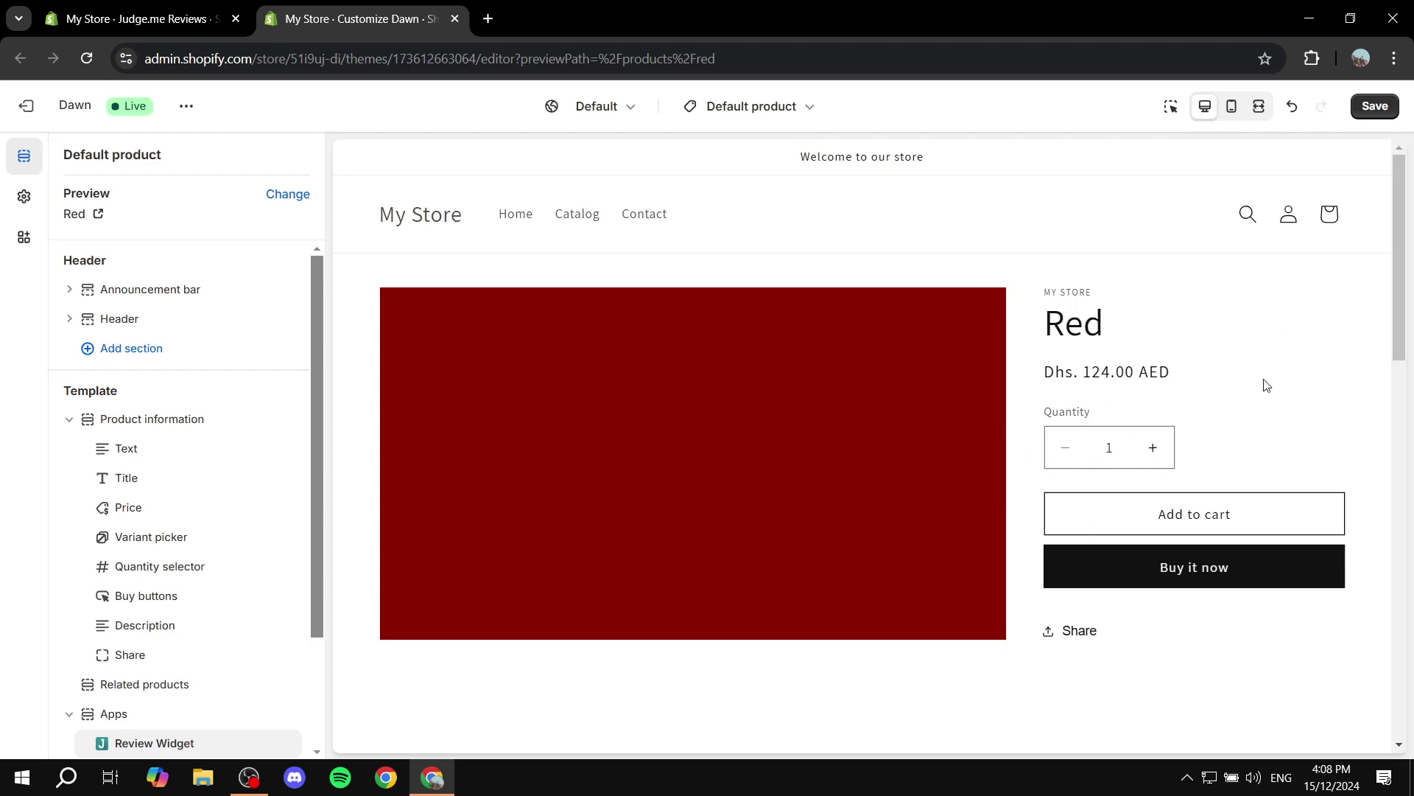
Step: Save the theme with the Review Widget and continue the Judge.me onboarding to the Star Ratings Badge
{"action": "left_click", "coordinate": [1375, 105]}
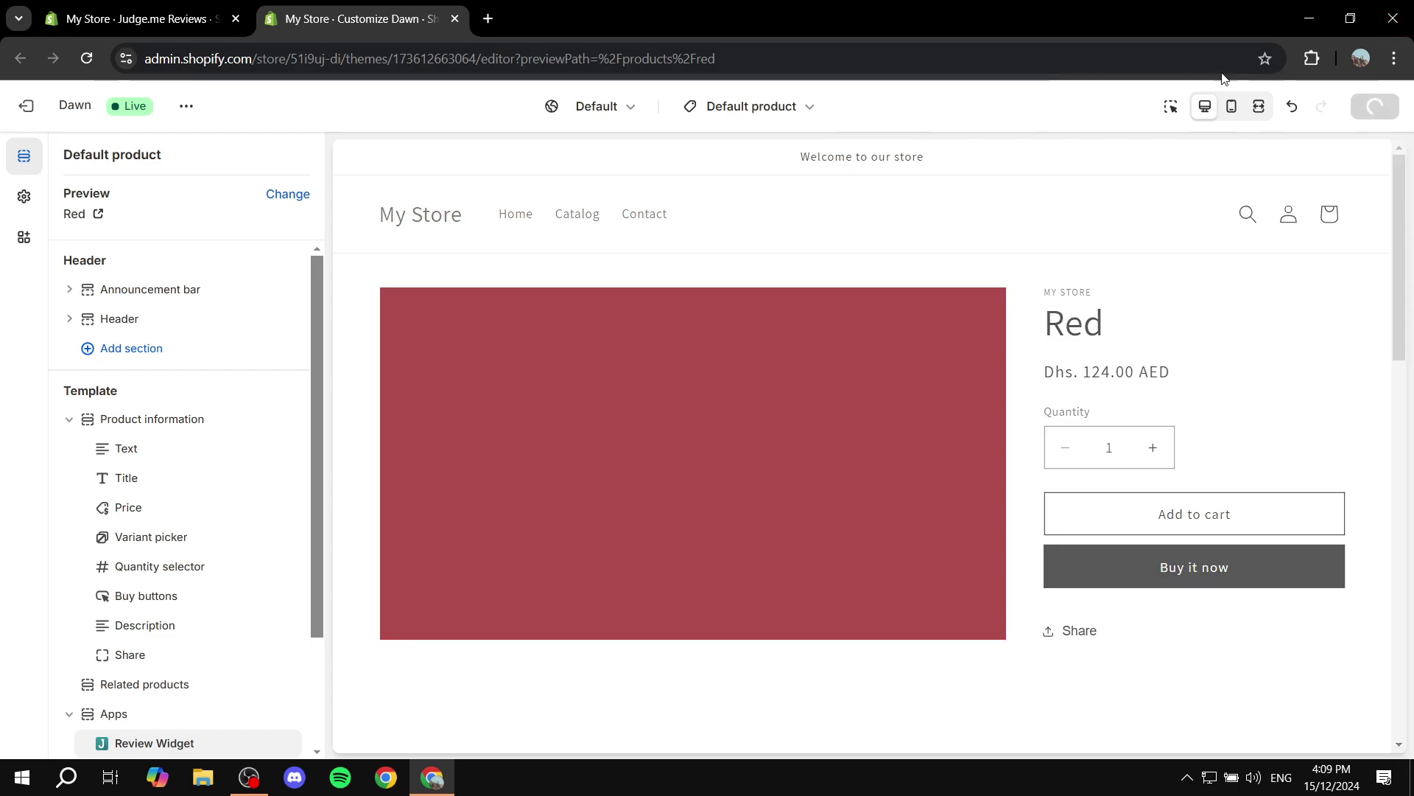
{"action": "left_click", "coordinate": [455, 18]}
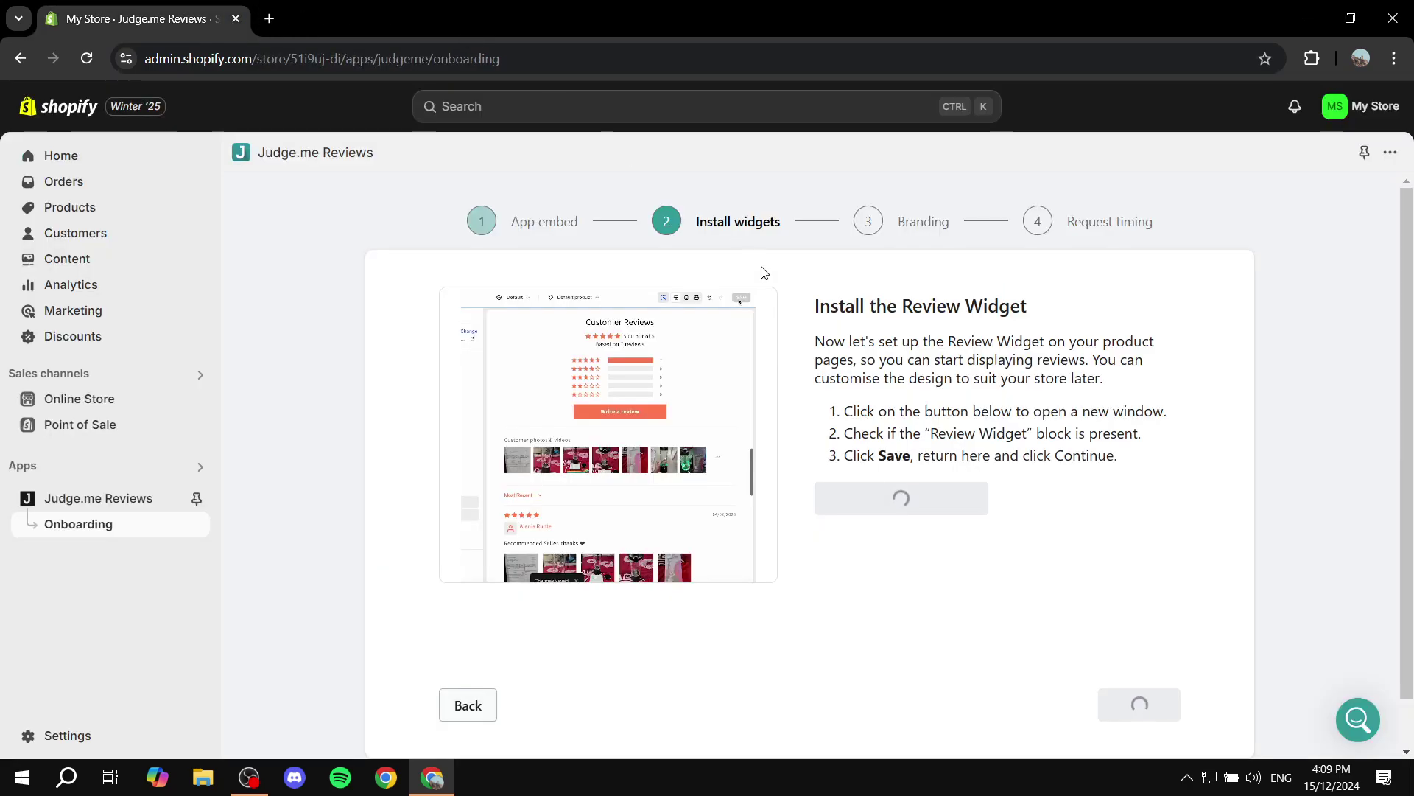
{"action": "scroll", "coordinate": [1216, 442], "scroll_direction": "down", "scroll_amount": 1}
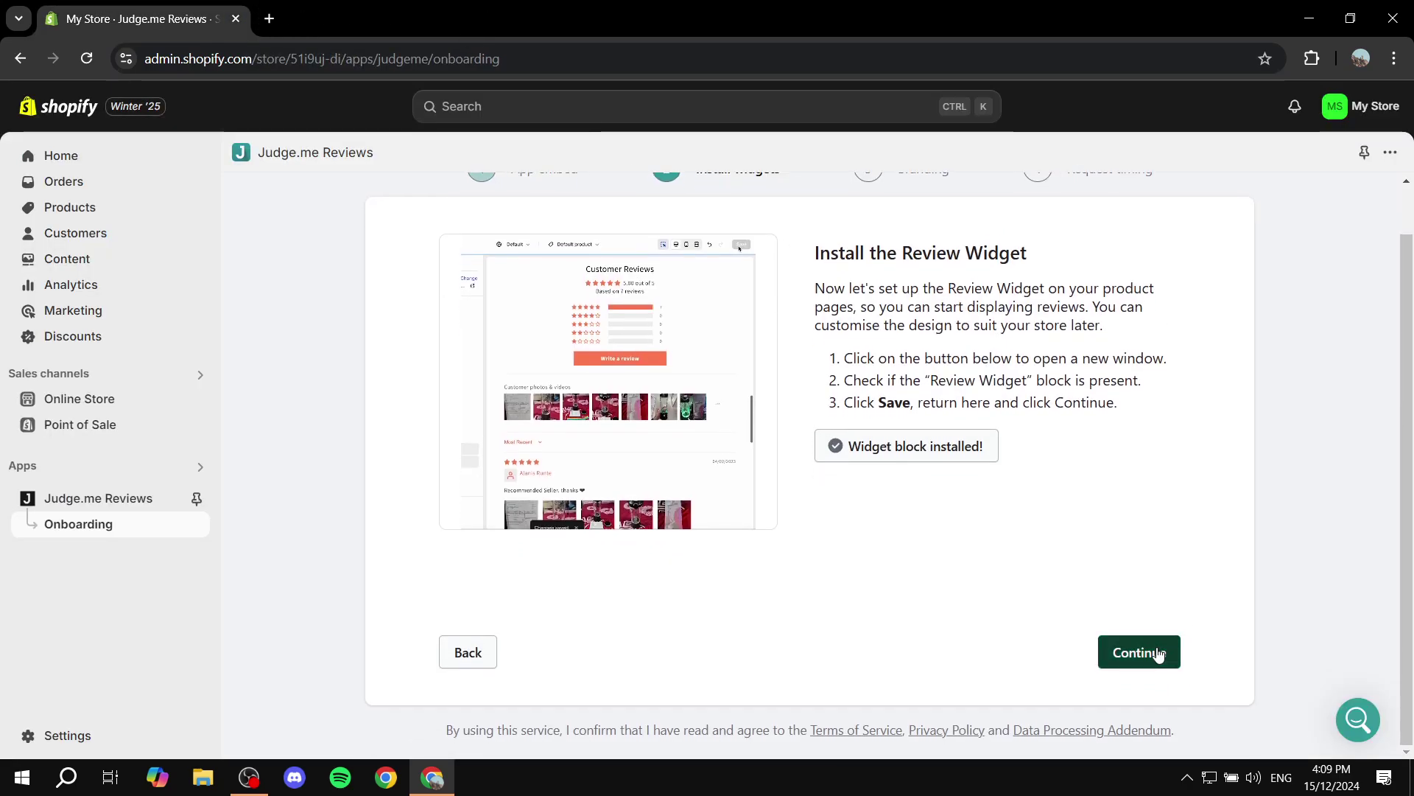
{"action": "left_click", "coordinate": [1158, 654]}
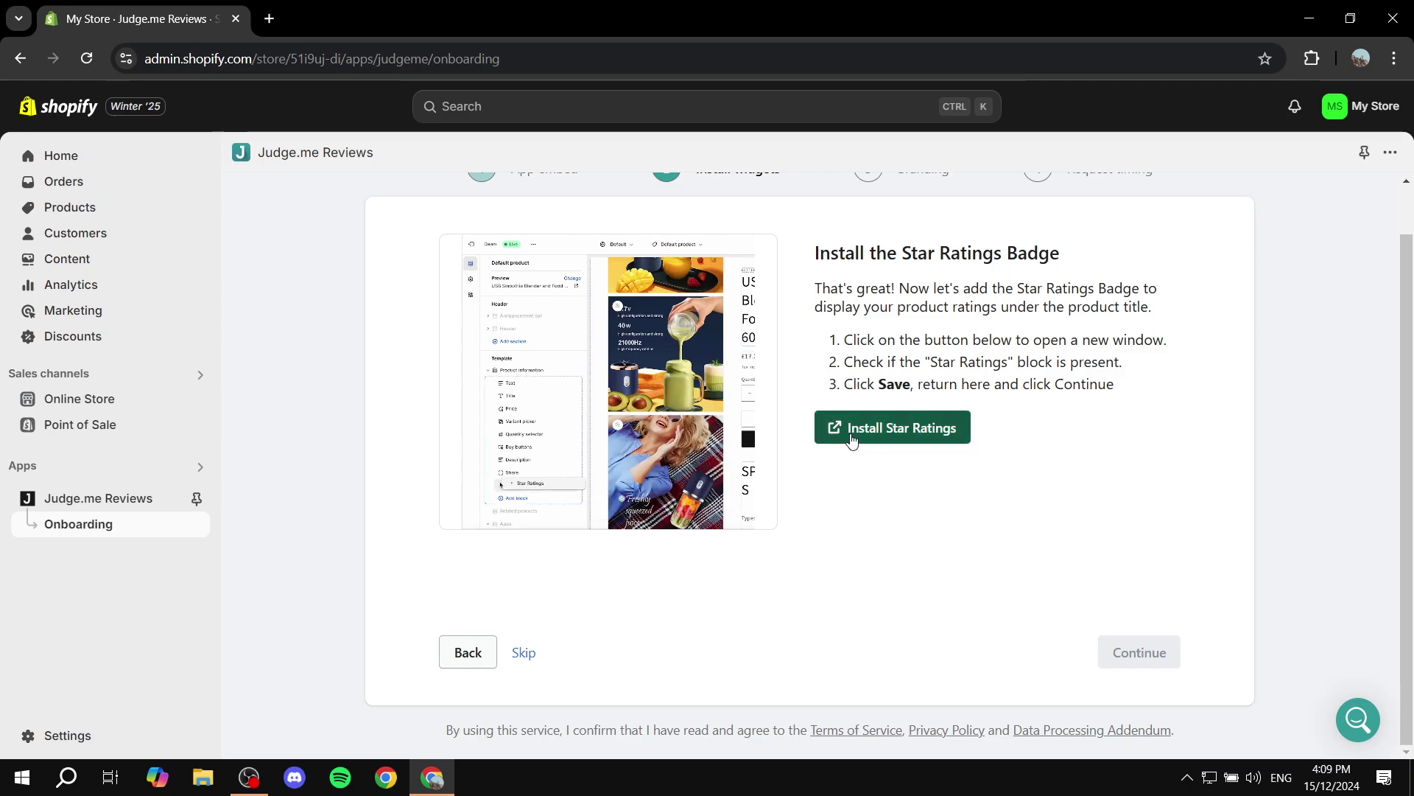
Step: Add the Star Ratings block to the product information and place it between Price and Quantity selector
{"action": "left_click", "coordinate": [853, 440]}
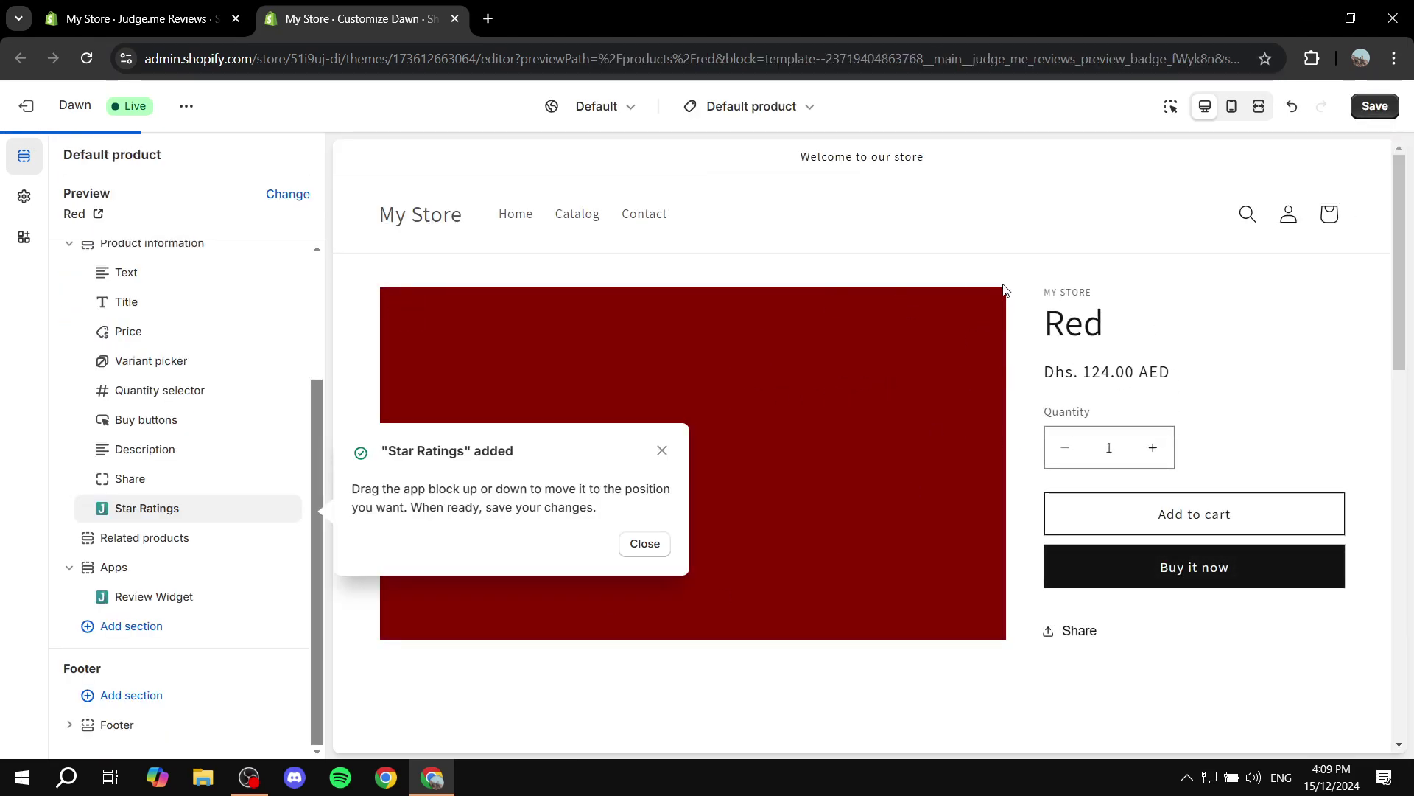
{"action": "left_click", "coordinate": [645, 543]}
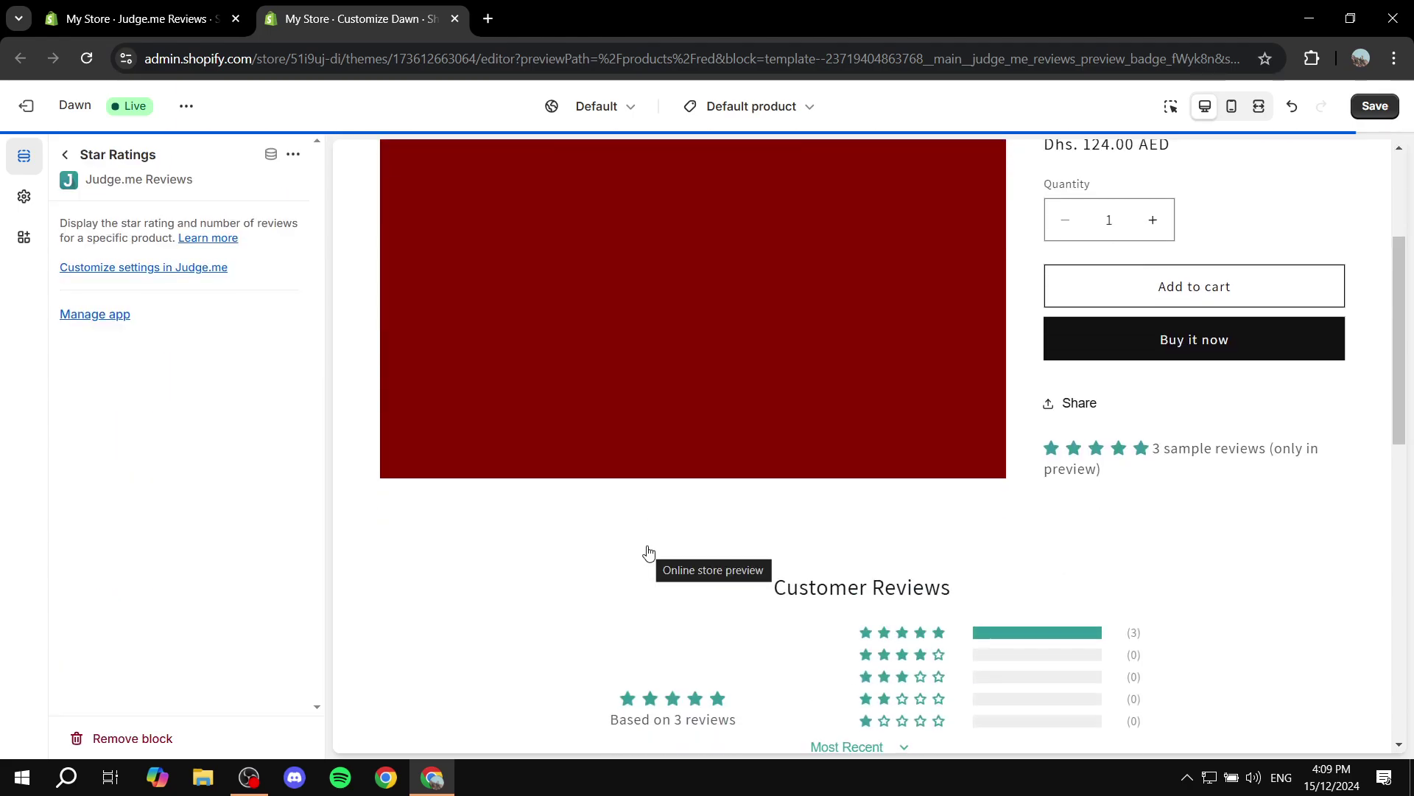
{"action": "left_click", "coordinate": [65, 154]}
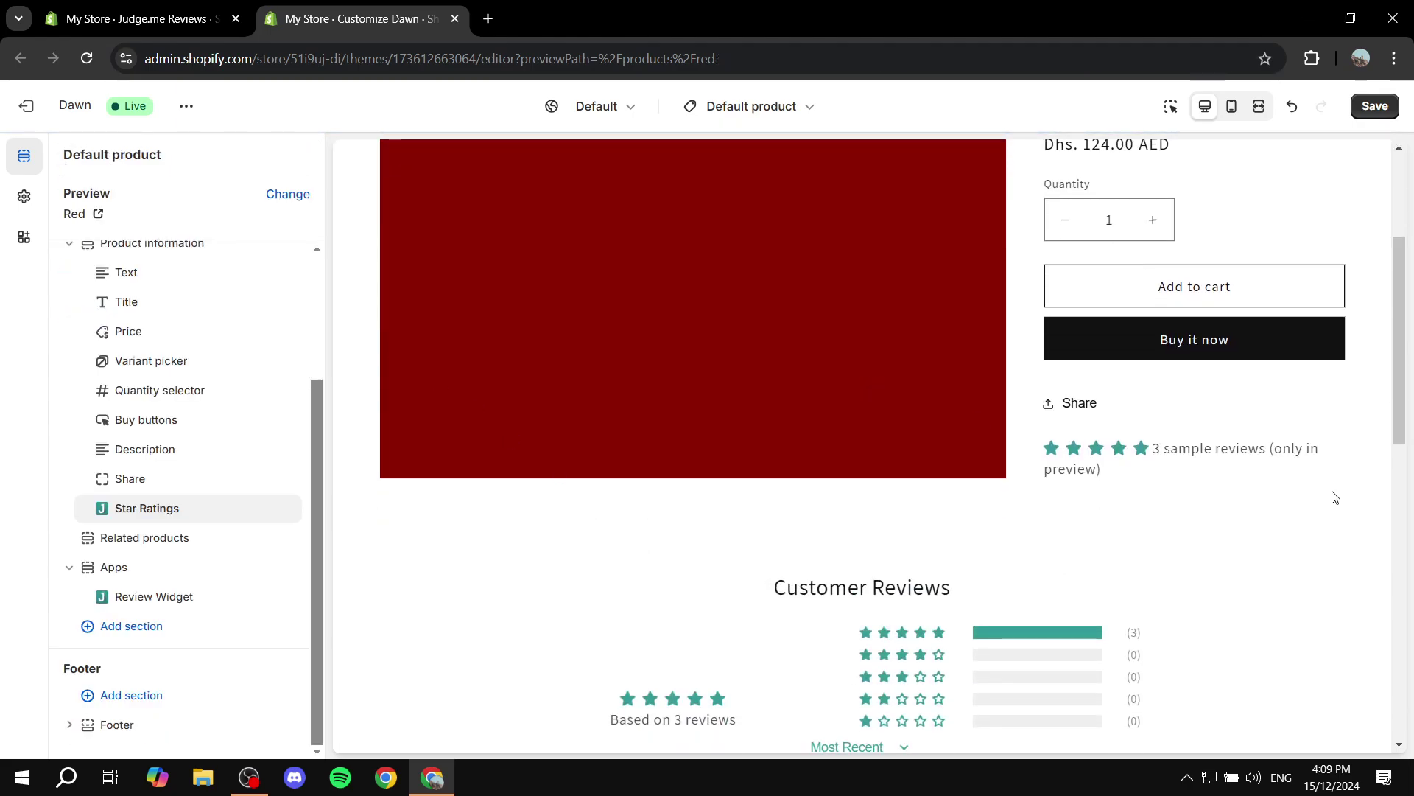
{"action": "scroll", "coordinate": [1326, 501], "scroll_direction": "up", "scroll_amount": 1}
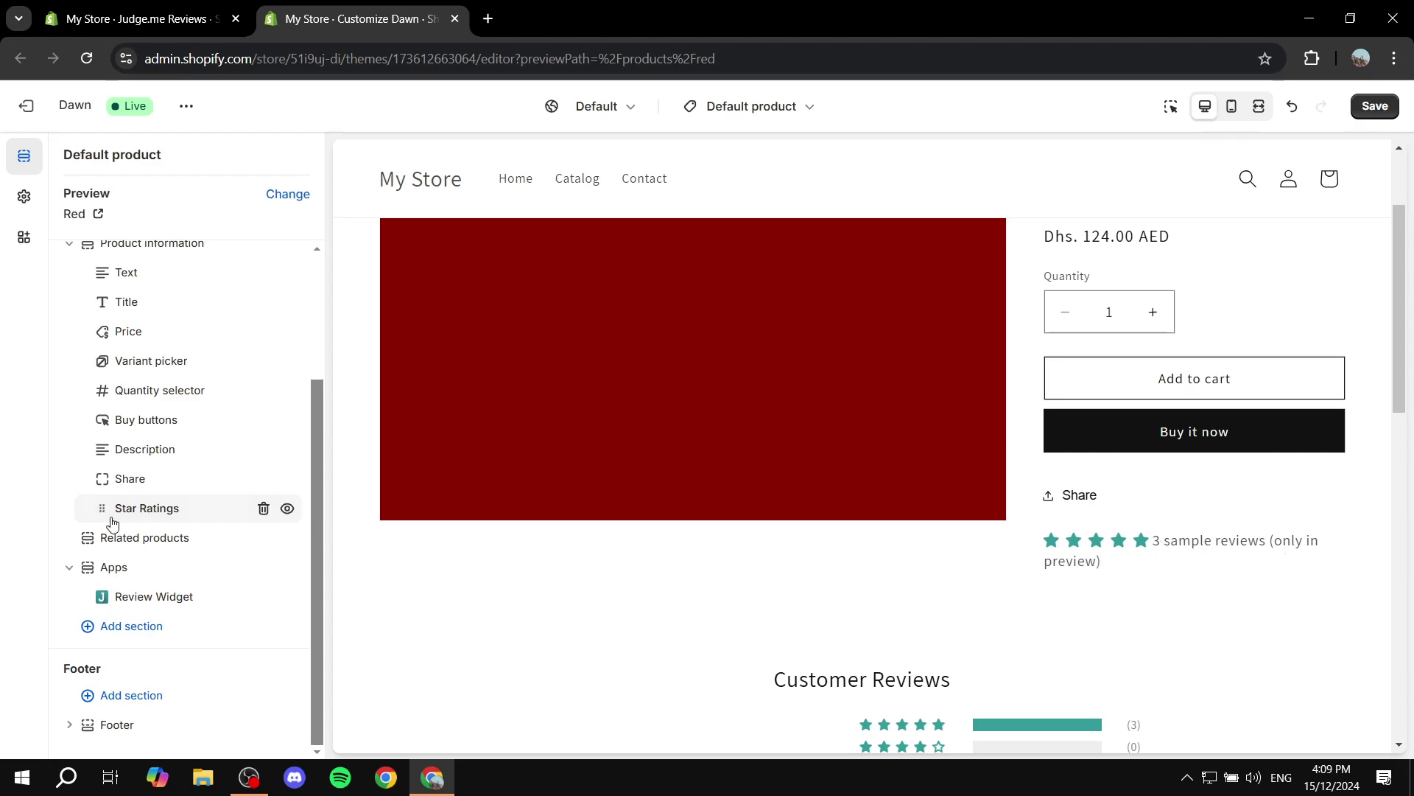
{"action": "left_click_drag", "start_coordinate": [105, 510], "coordinate": [111, 390]}
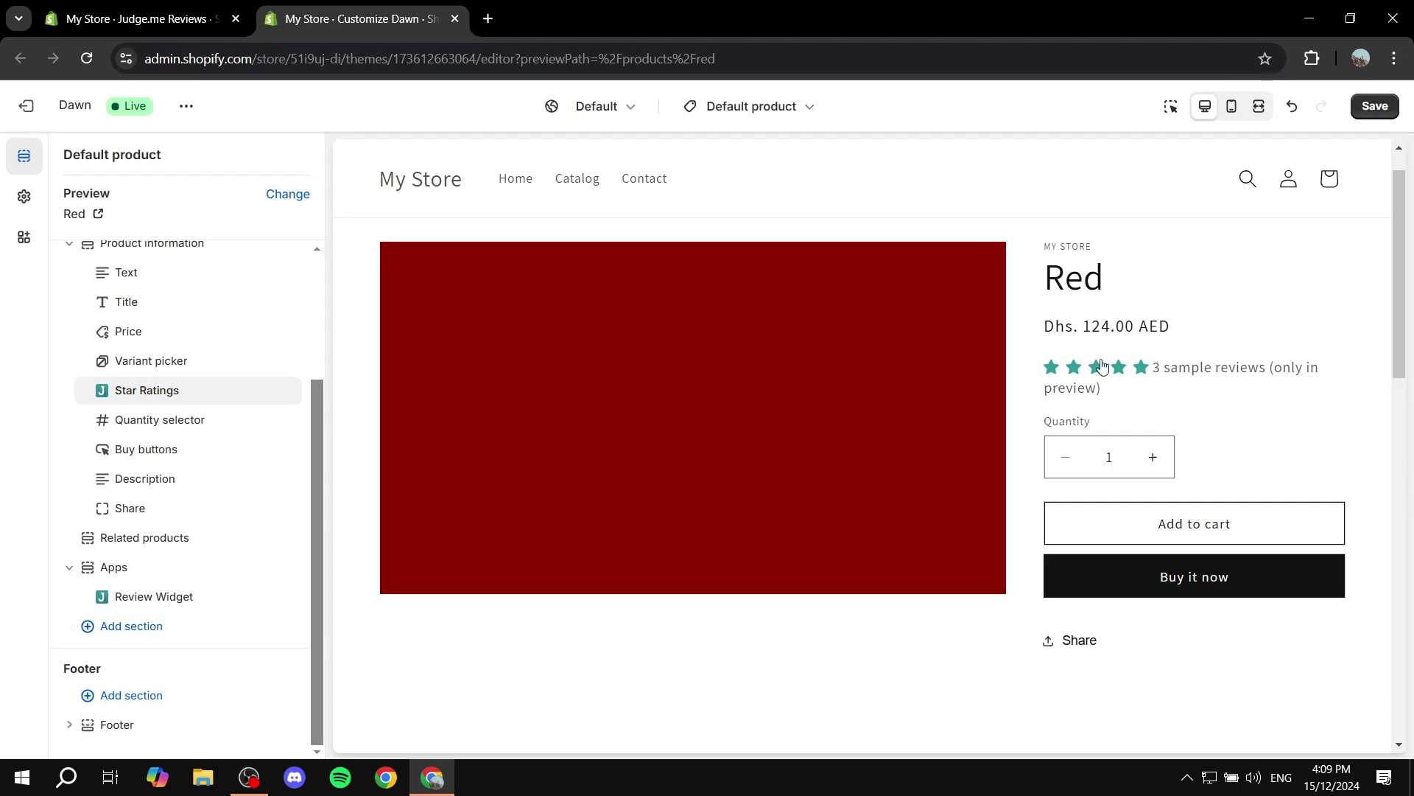
Step: Save the theme with the Star Ratings block and continue the Judge.me onboarding to Branding
{"action": "left_click", "coordinate": [1375, 106]}
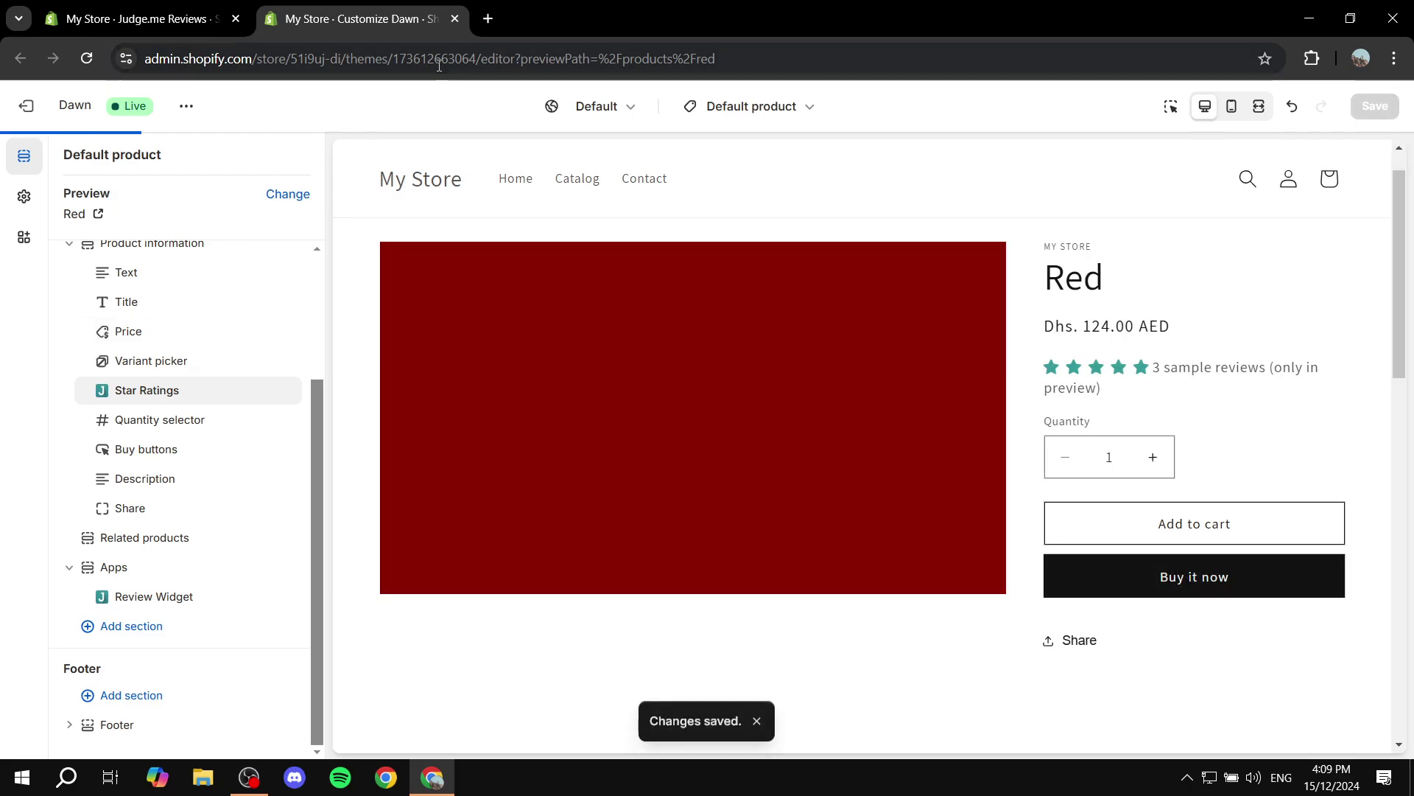
{"action": "left_click", "coordinate": [456, 19]}
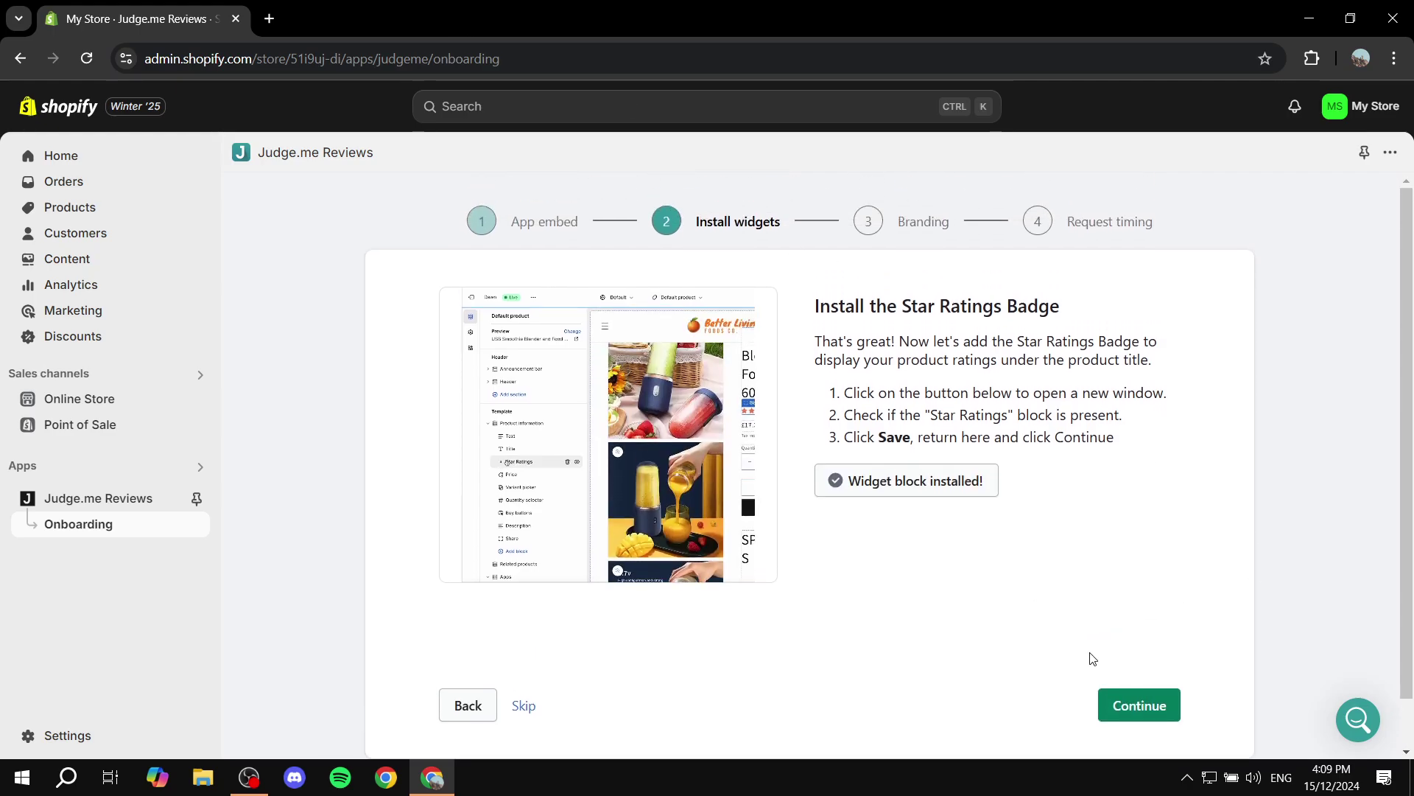
{"action": "left_click", "coordinate": [1162, 706]}
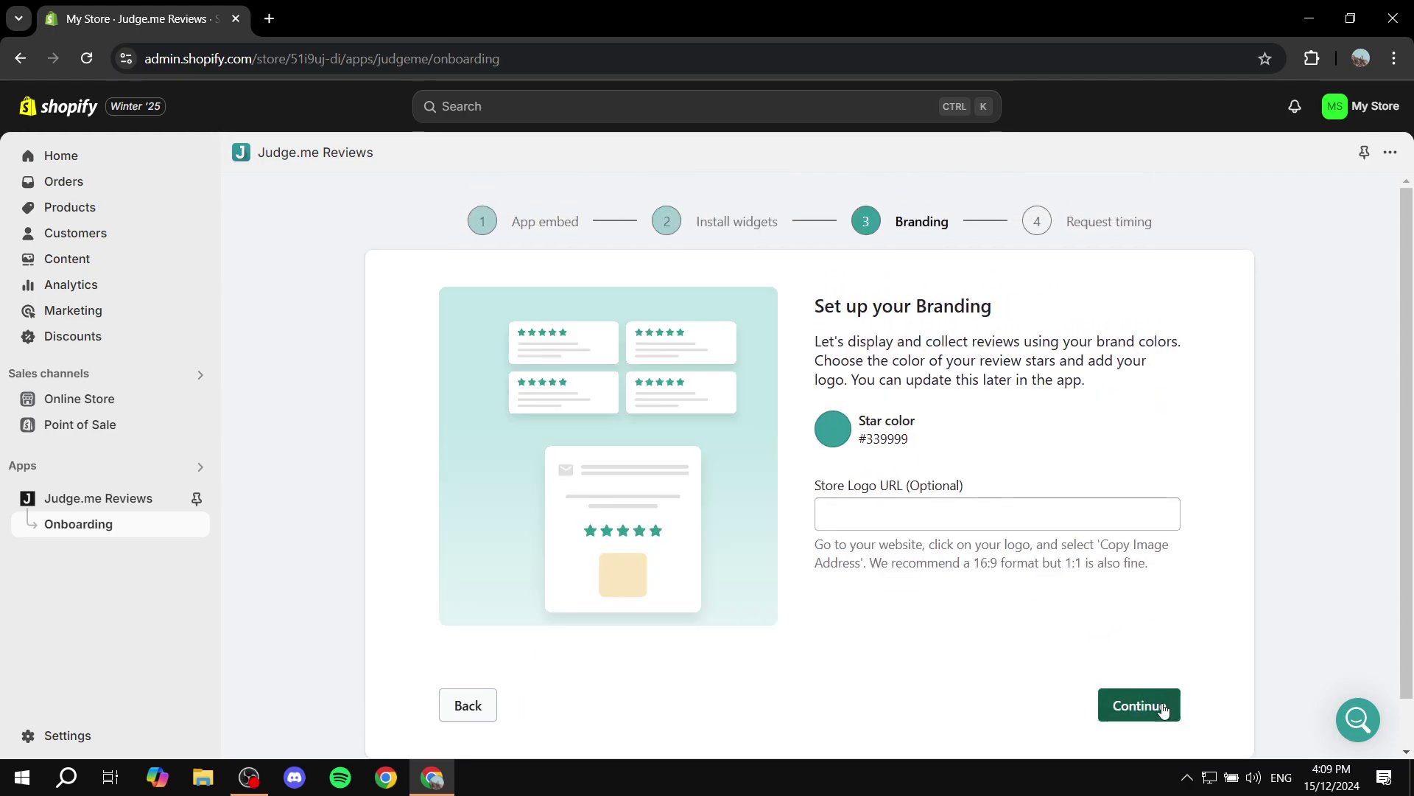
Step: Set the review star color to yellow #F3D300 in the branding setup
{"action": "left_click", "coordinate": [837, 429]}
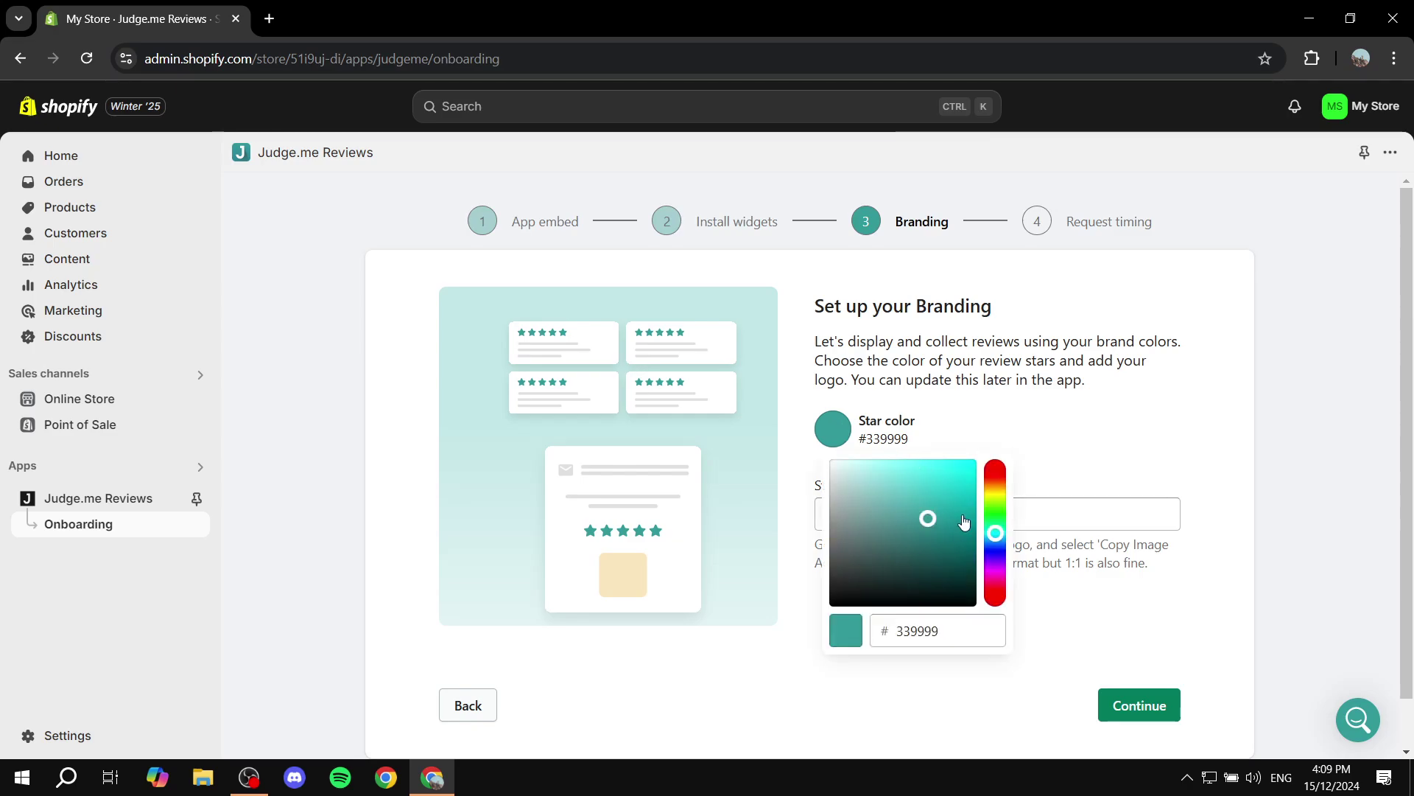
{"action": "left_click", "coordinate": [997, 479]}
{"action": "left_click_drag", "start_coordinate": [1000, 483], "coordinate": [991, 474]}
{"action": "left_click", "coordinate": [939, 511]}
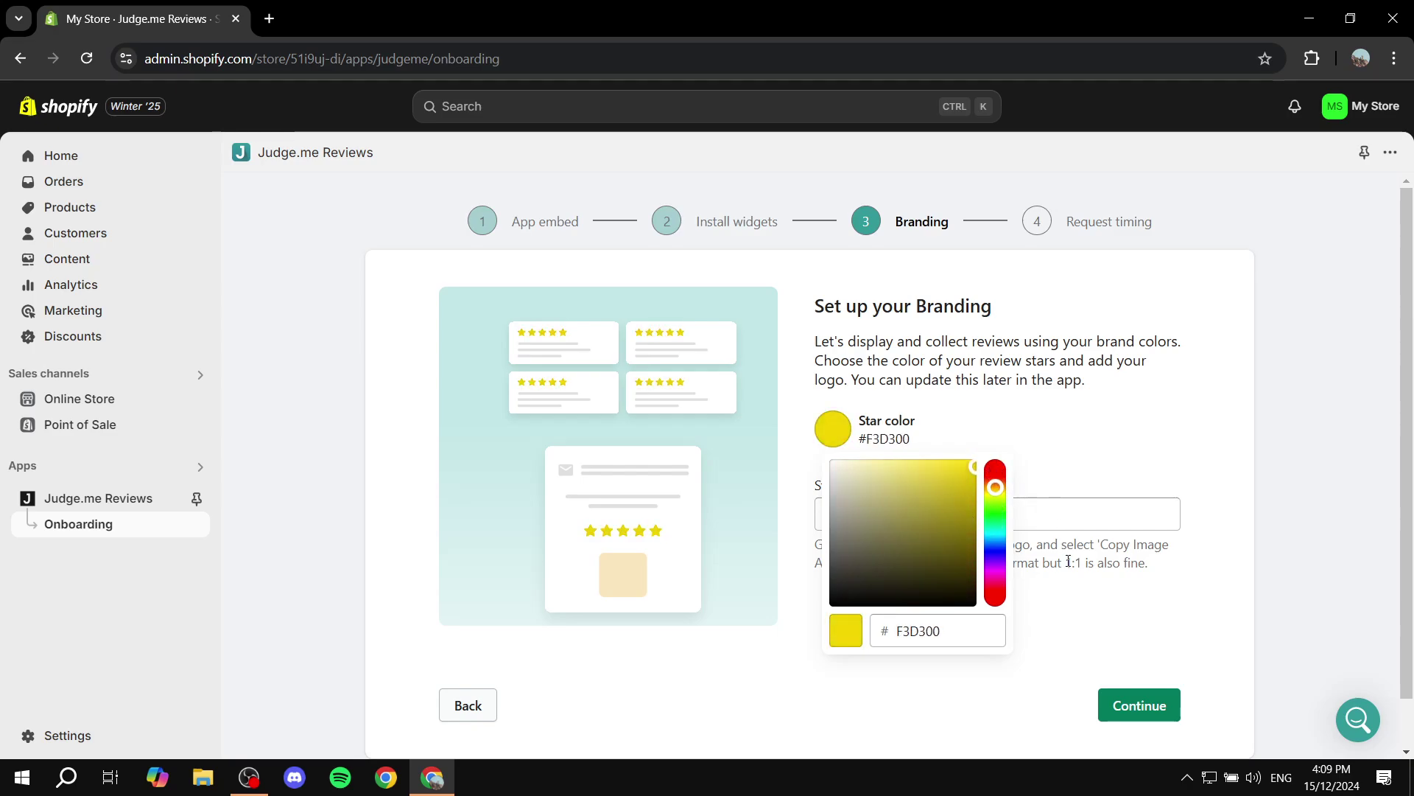
Step: Continue past Branding without a store logo and finish the onboarding, keeping the 14-day review request timing for domestic and international orders
{"action": "left_click", "coordinate": [1168, 667]}
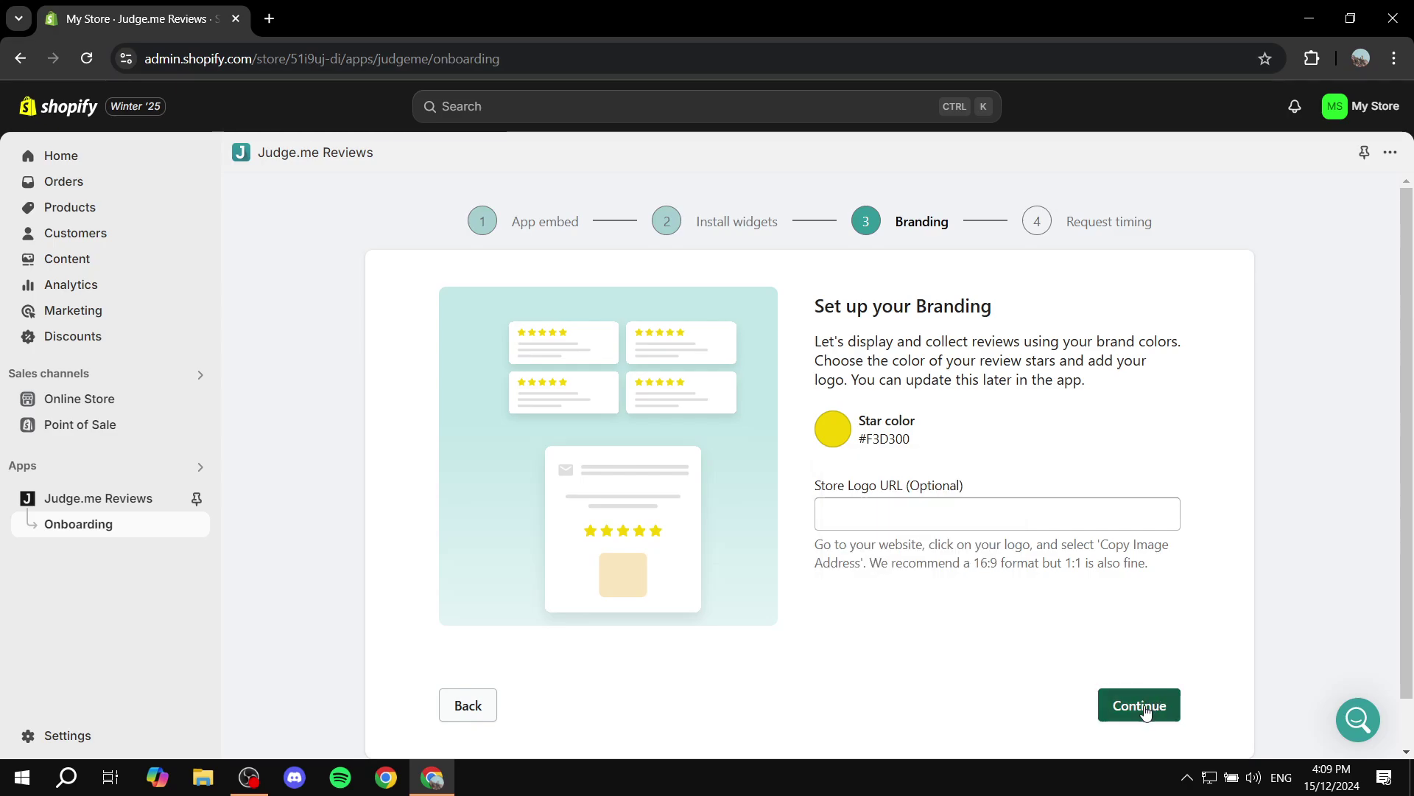
{"action": "left_click", "coordinate": [1105, 705]}
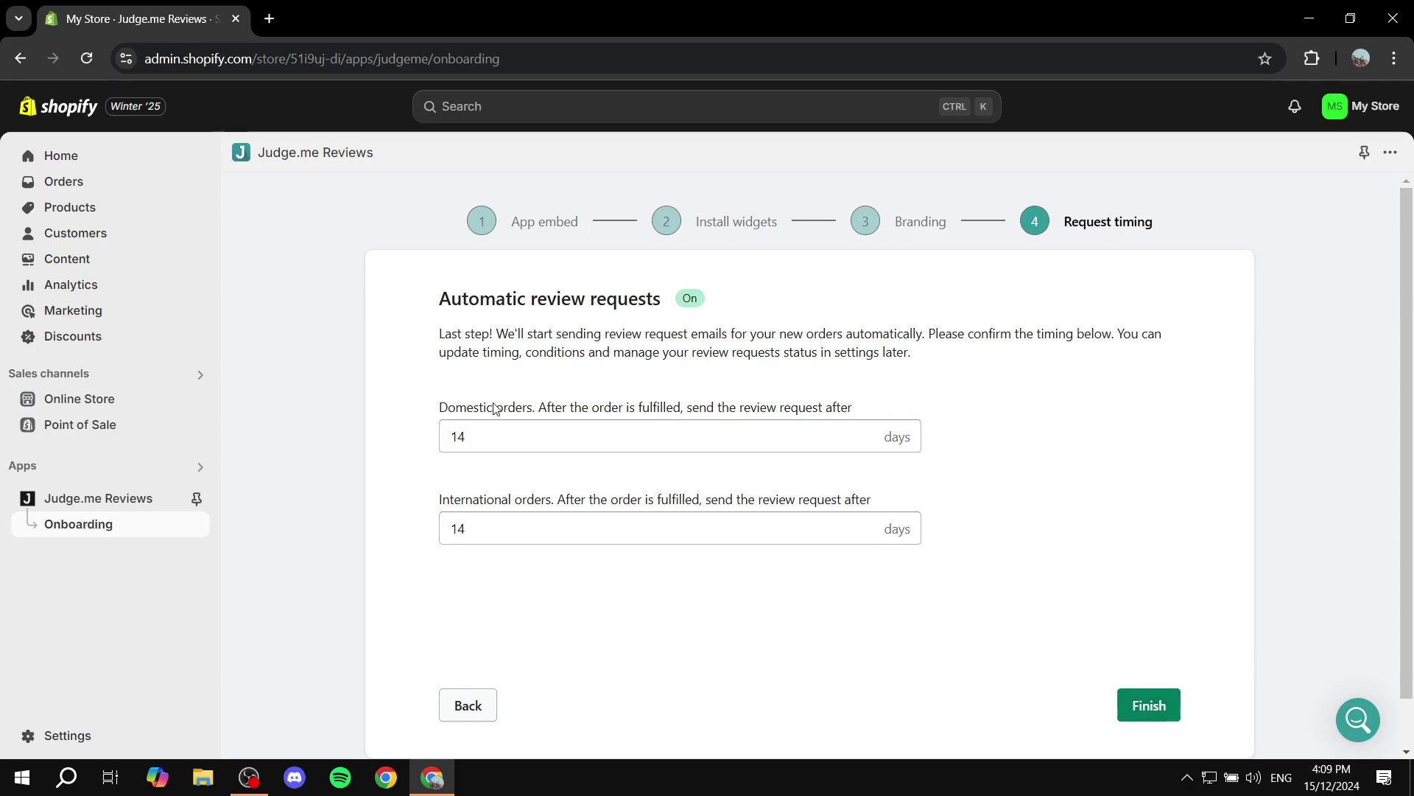
{"action": "left_click_drag", "start_coordinate": [414, 406], "coordinate": [917, 405]}
{"action": "left_click", "coordinate": [917, 405]}
{"action": "left_click_drag", "start_coordinate": [445, 508], "coordinate": [1148, 503]}
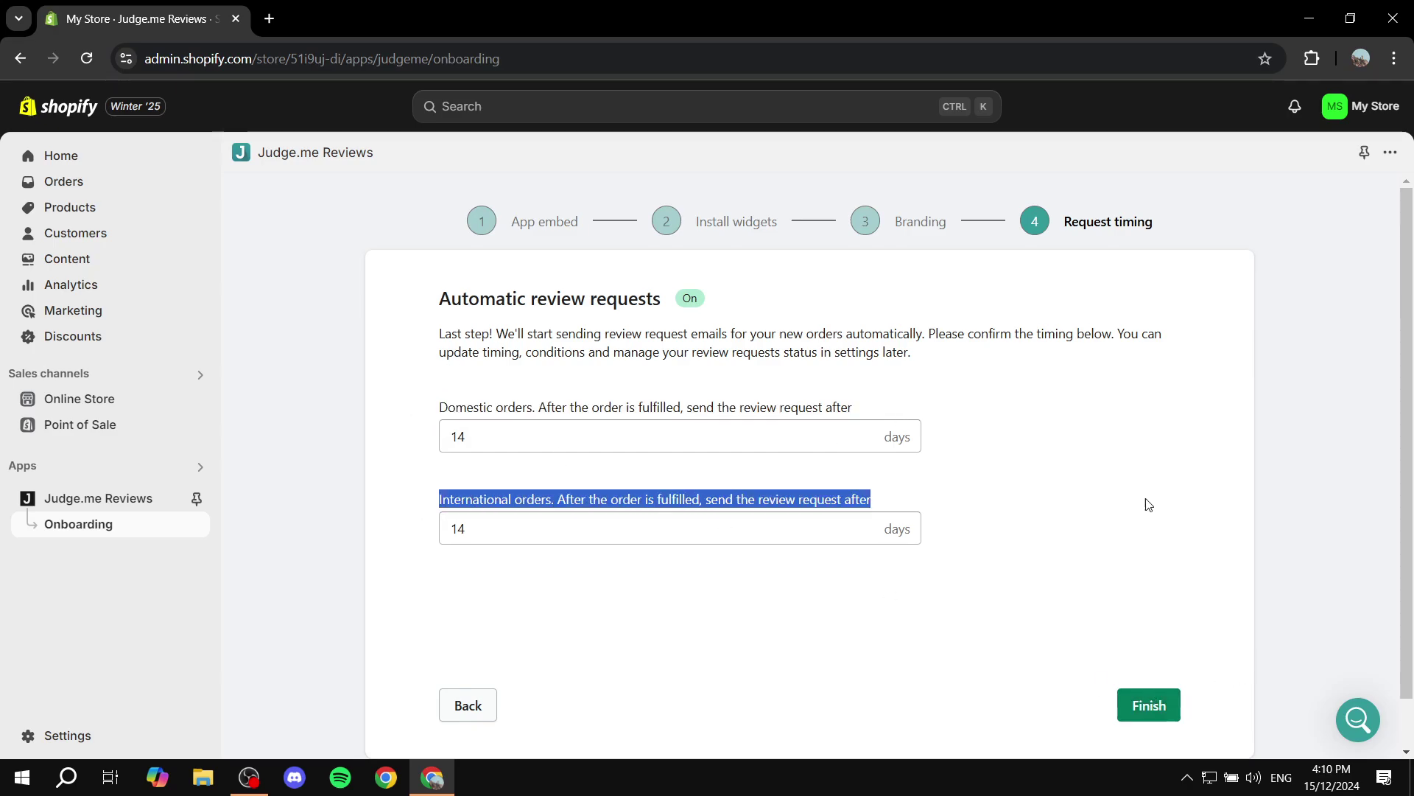
{"action": "left_click", "coordinate": [1148, 503]}
{"action": "left_click", "coordinate": [1160, 706]}
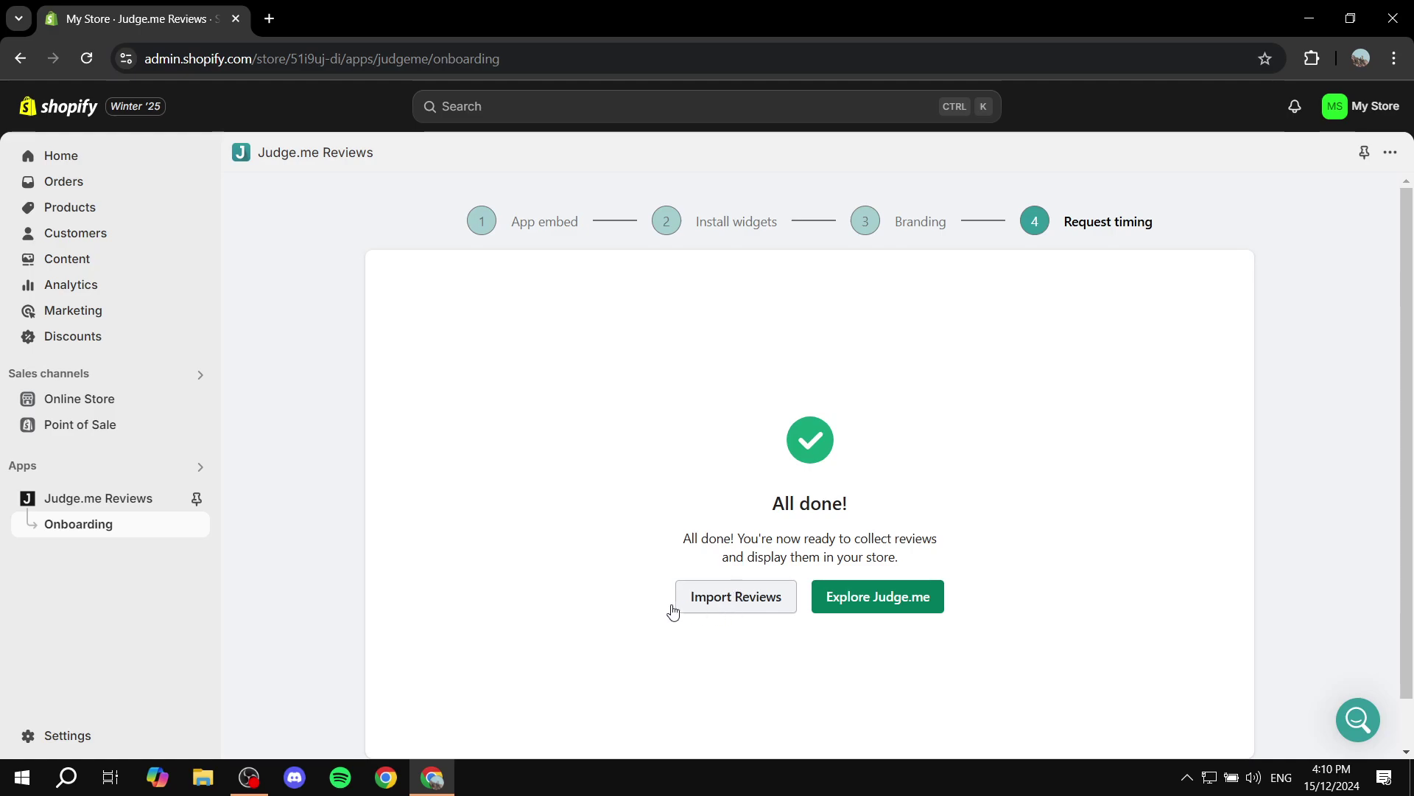
Step: View the live online store and open the Red product from the featured products
{"action": "left_click", "coordinate": [69, 400]}
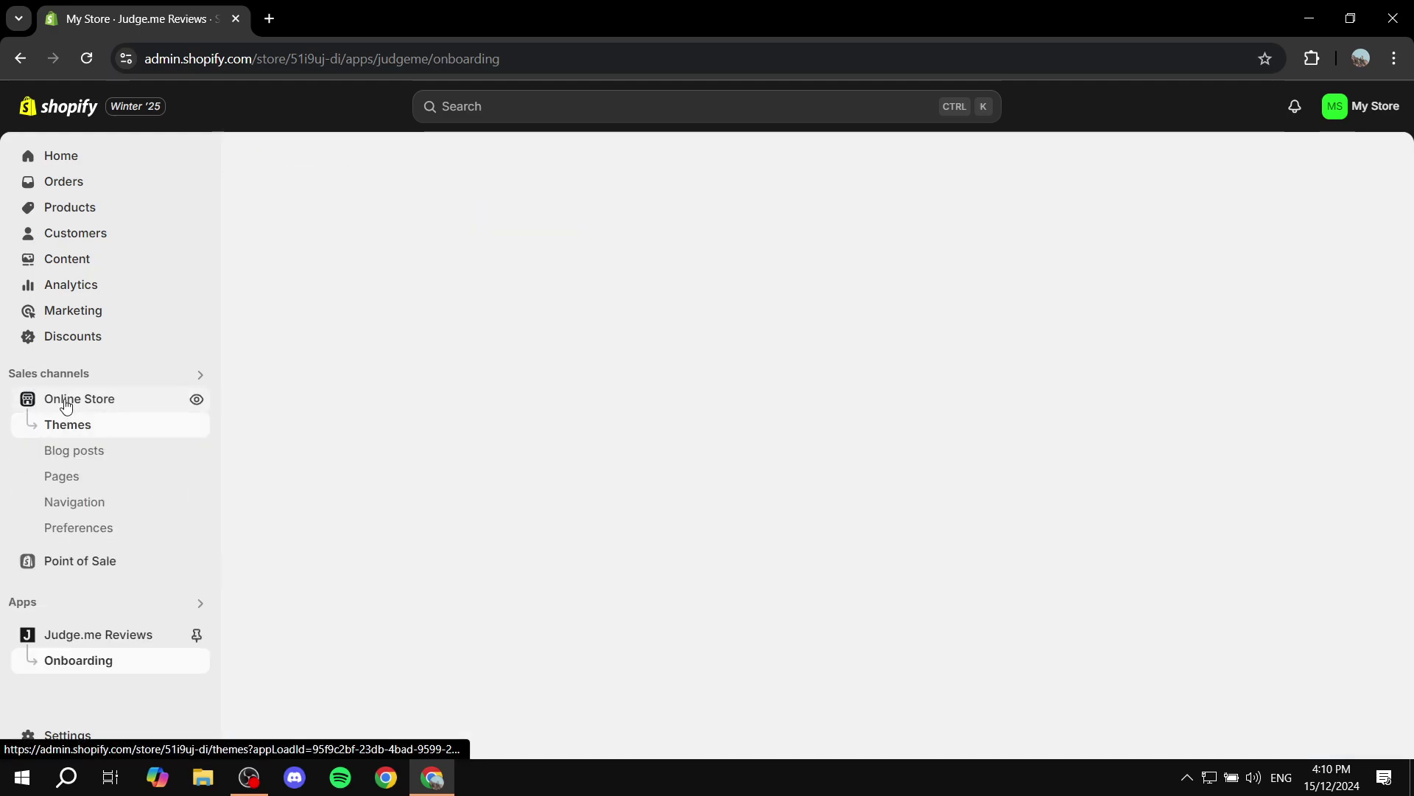
{"action": "left_click", "coordinate": [197, 400]}
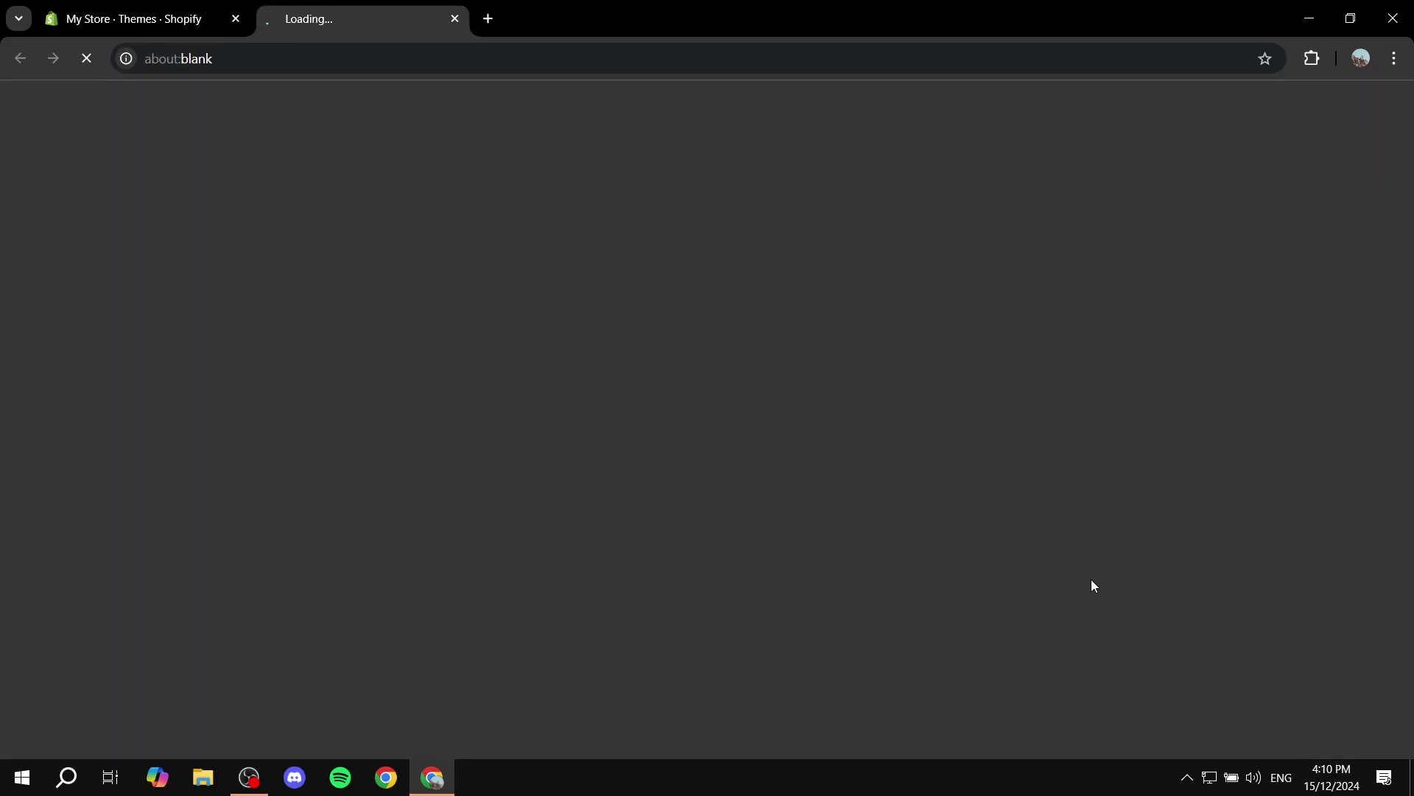
{"action": "scroll", "coordinate": [463, 342], "scroll_direction": "down", "scroll_amount": 10}
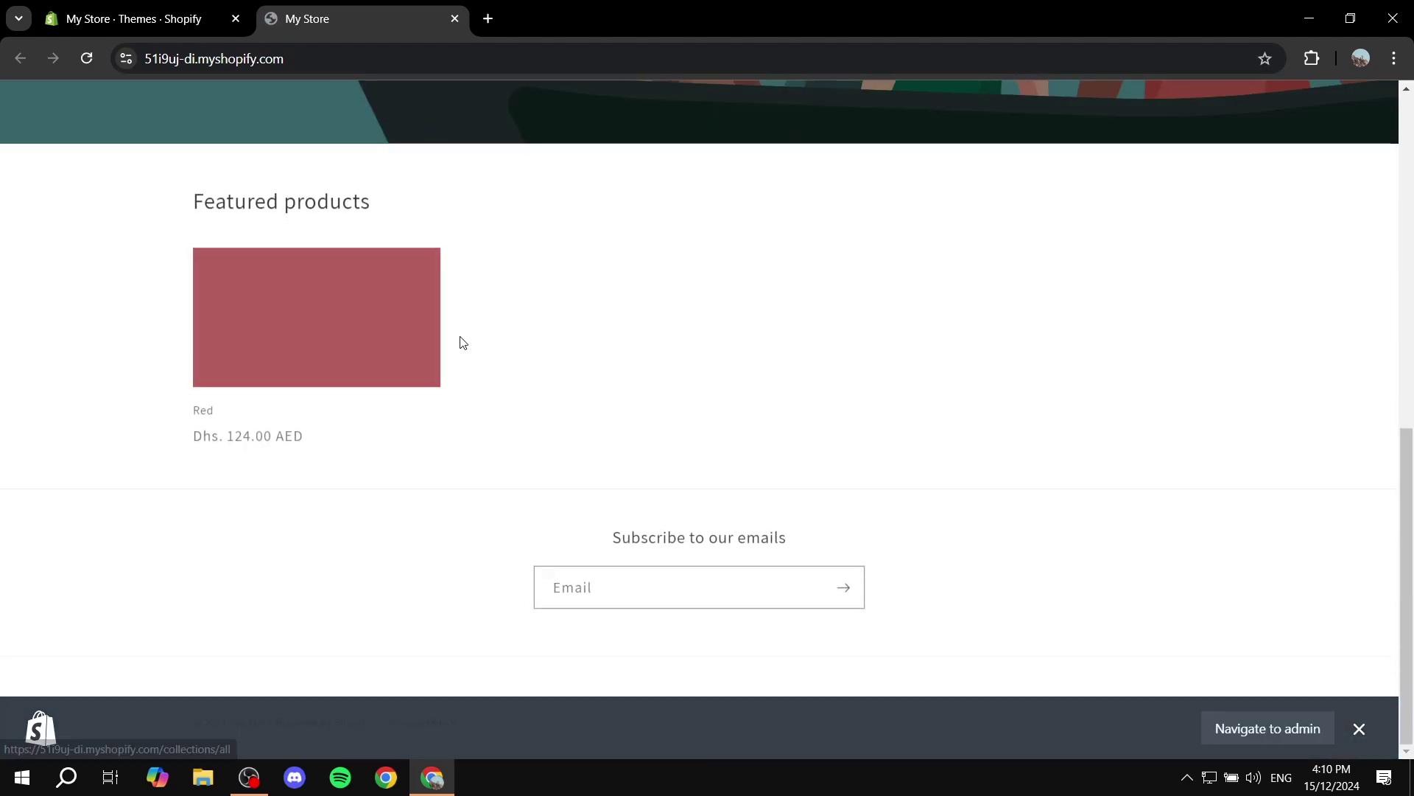
{"action": "left_click", "coordinate": [340, 346]}
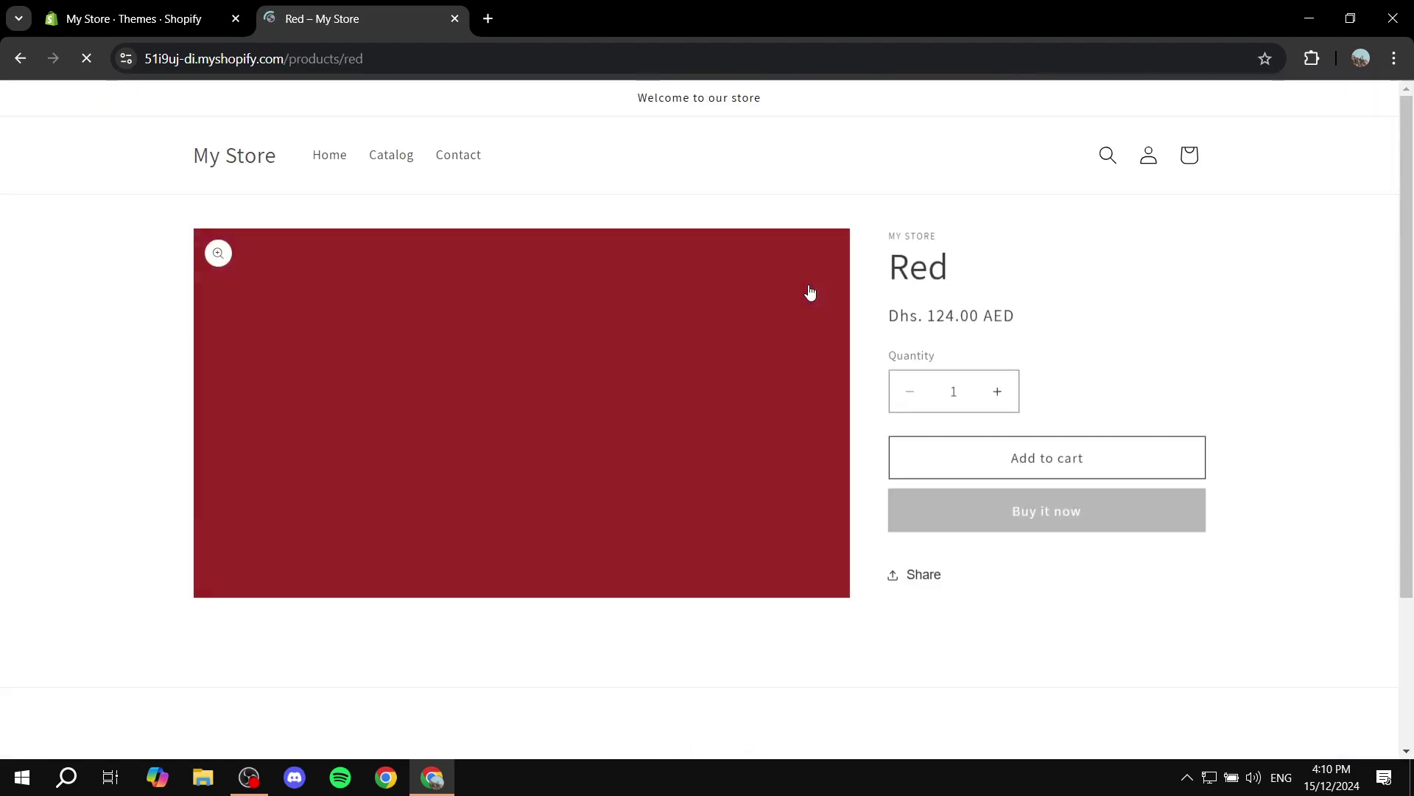
Step: Examine the Red product page's price area and Customer Reviews section for the review widgets, and dismiss the admin bar
{"action": "scroll", "coordinate": [809, 287], "scroll_direction": "down", "scroll_amount": 5}
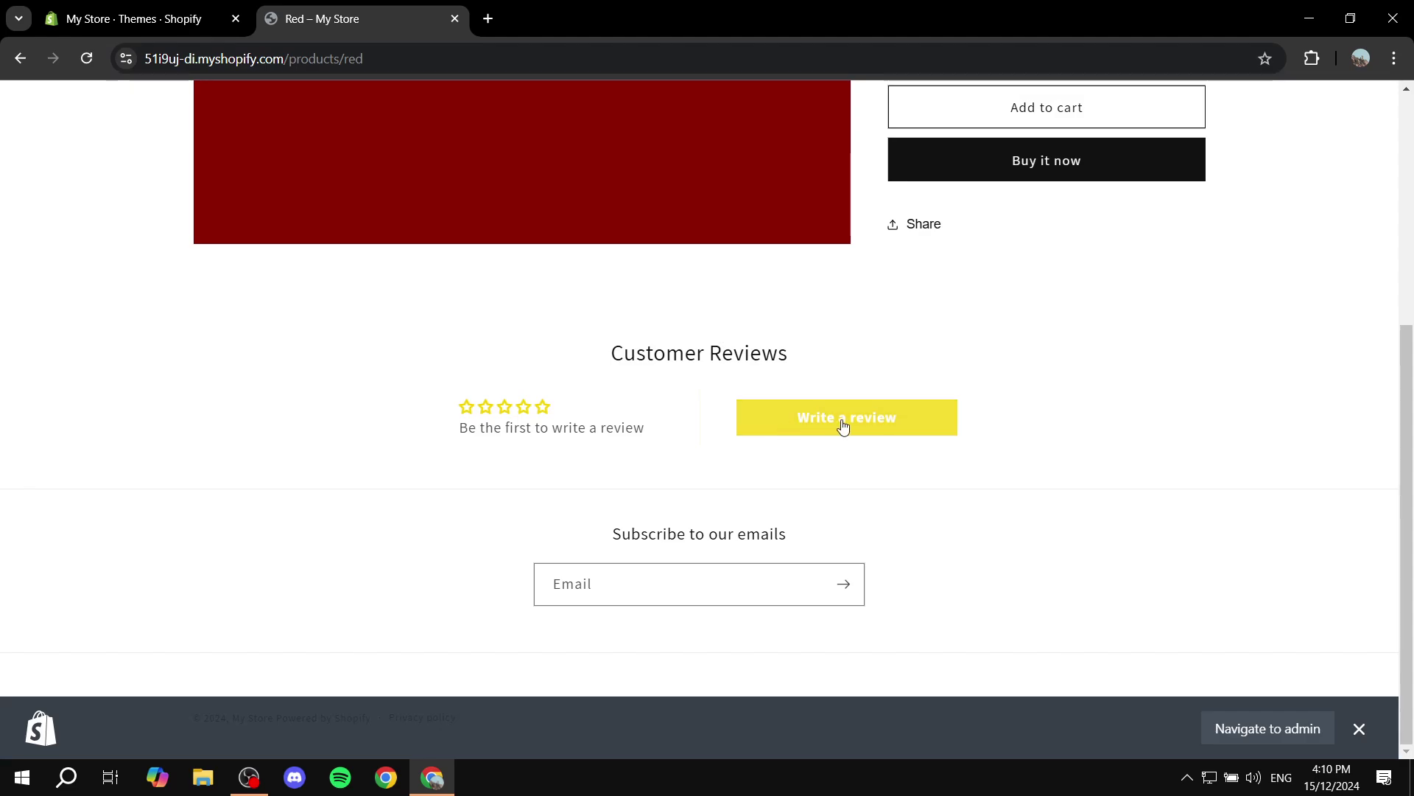
{"action": "scroll", "coordinate": [831, 417], "scroll_direction": "up", "scroll_amount": 5}
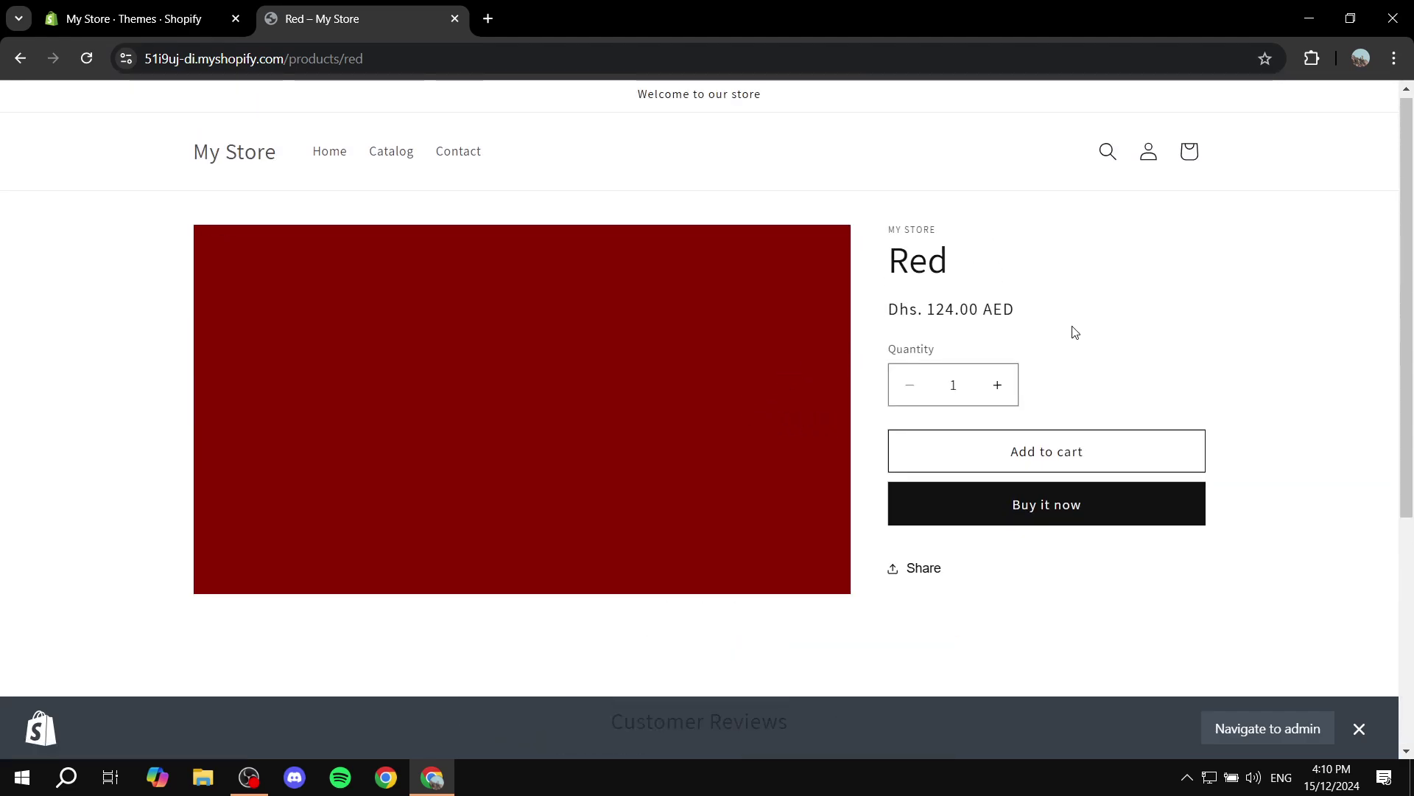
{"action": "left_click_drag", "start_coordinate": [875, 306], "coordinate": [1099, 306]}
{"action": "left_click", "coordinate": [872, 369]}
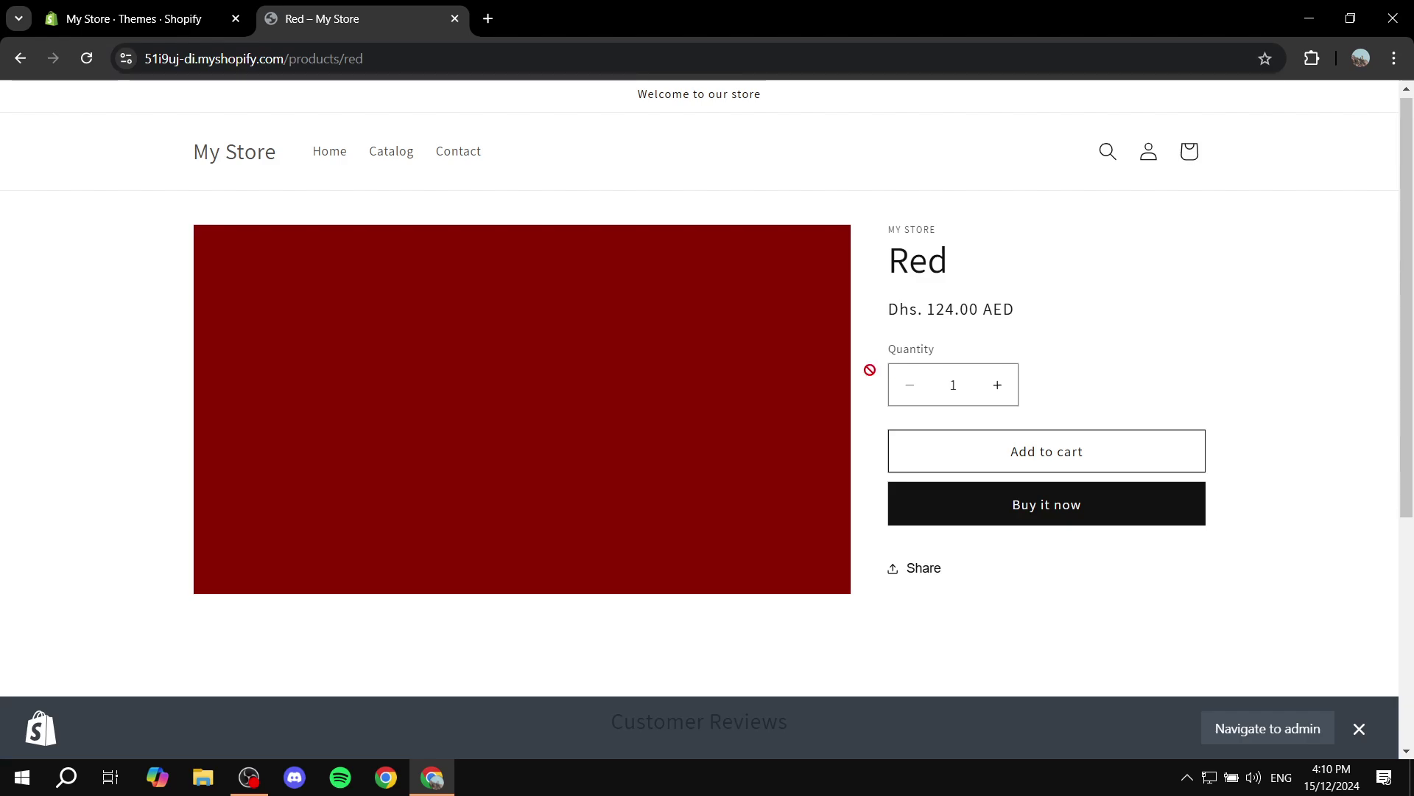
{"action": "scroll", "coordinate": [1157, 339], "scroll_direction": "down", "scroll_amount": 5}
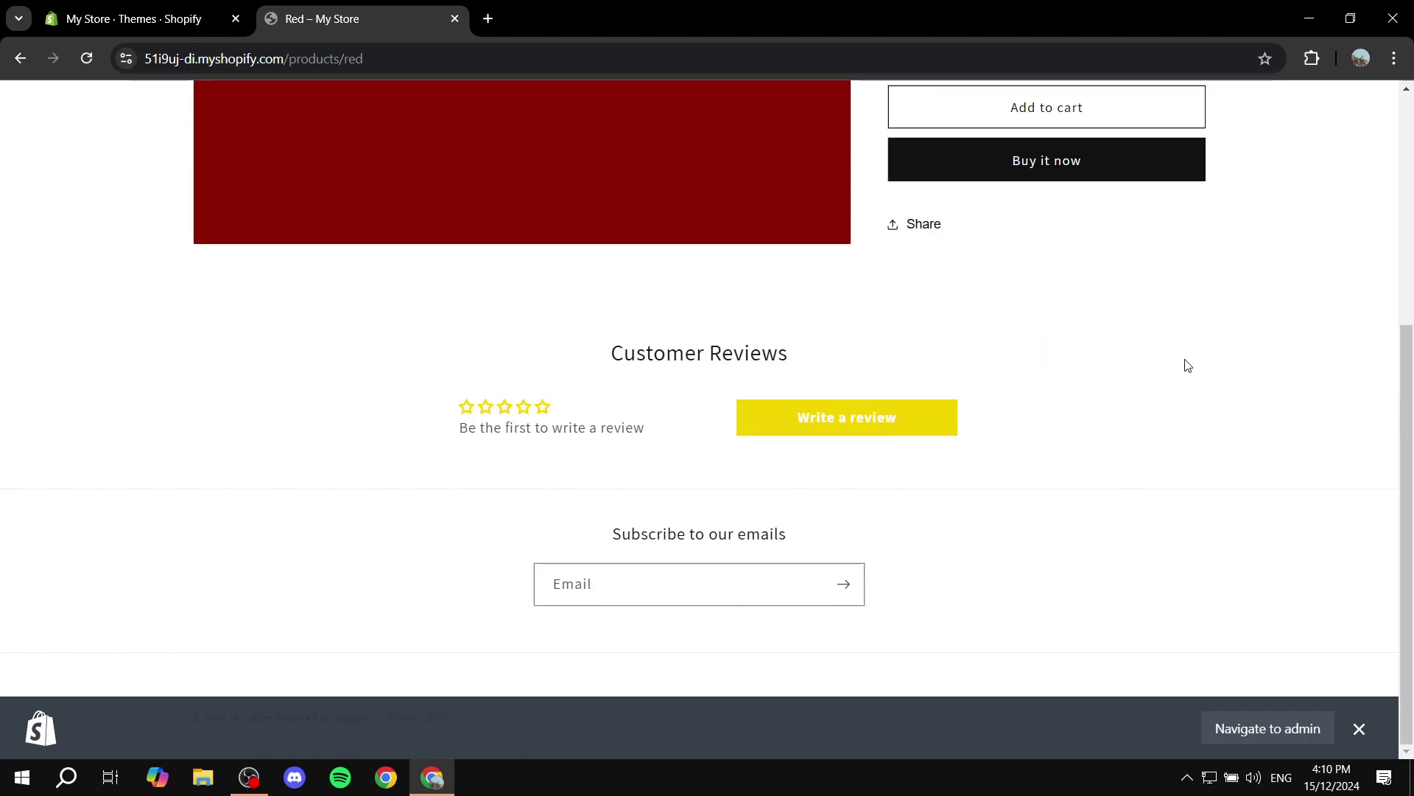
{"action": "left_click", "coordinate": [1360, 728]}
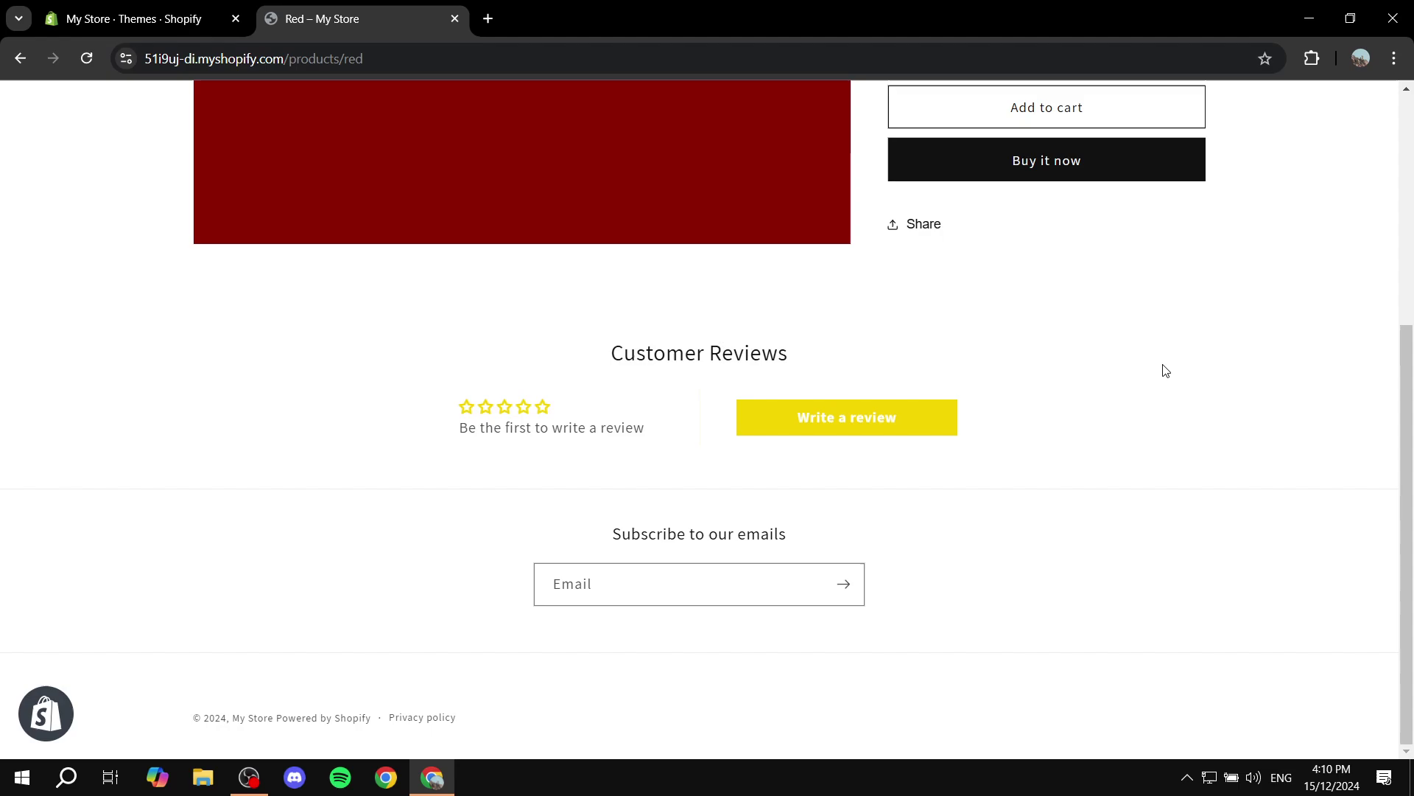